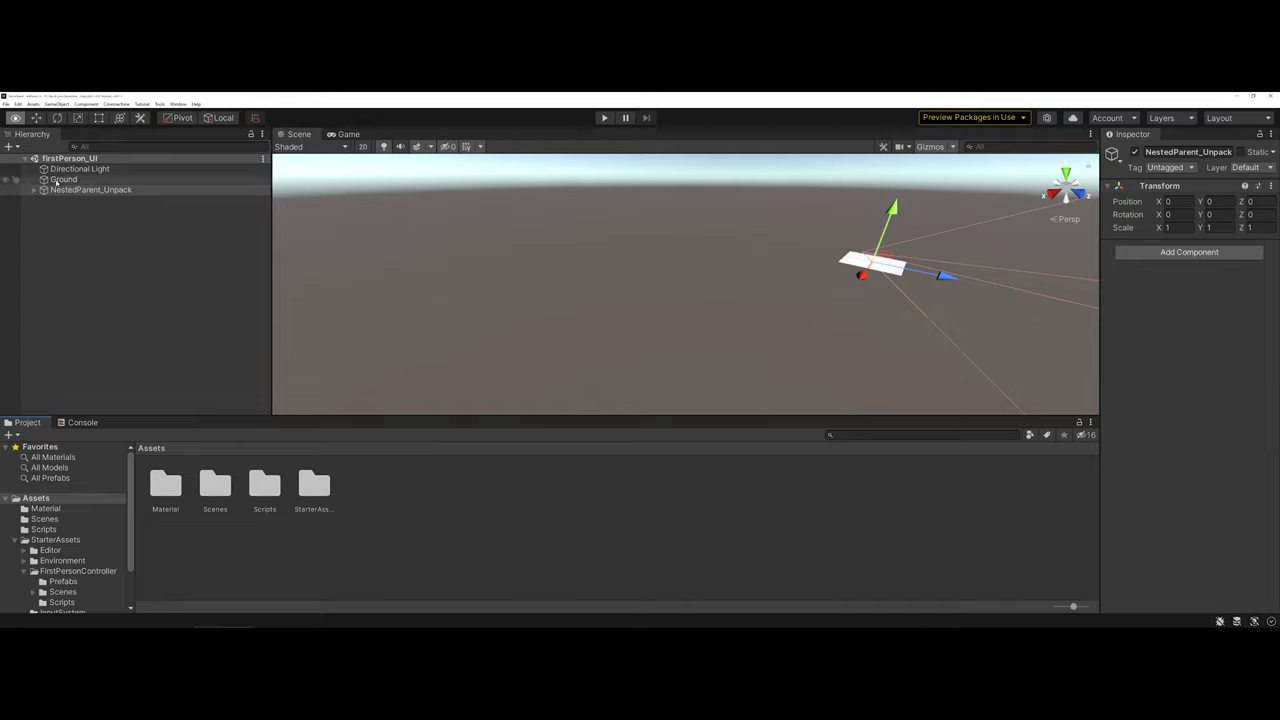
Step: Expand and collapse NestedParent_Unpack in the Hierarchy, then bring up the Edit menu
left_click(37, 190)
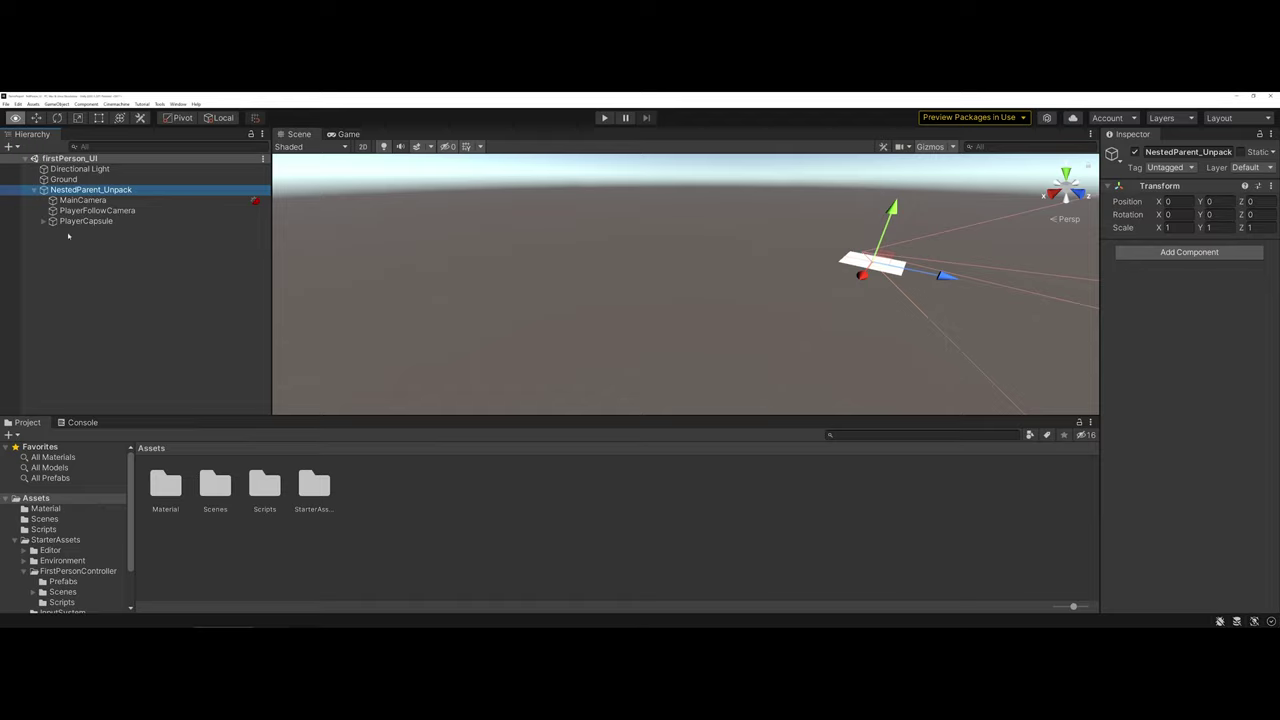
left_click(34, 190)
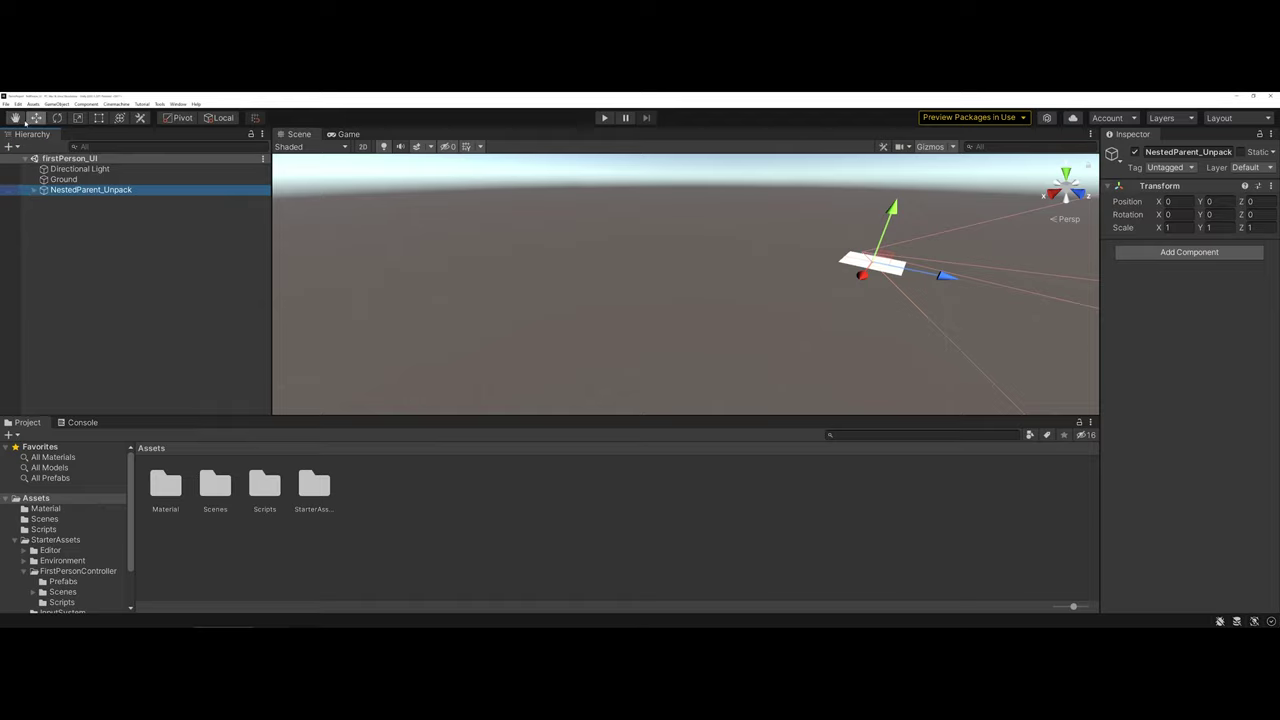
left_click(18, 104)
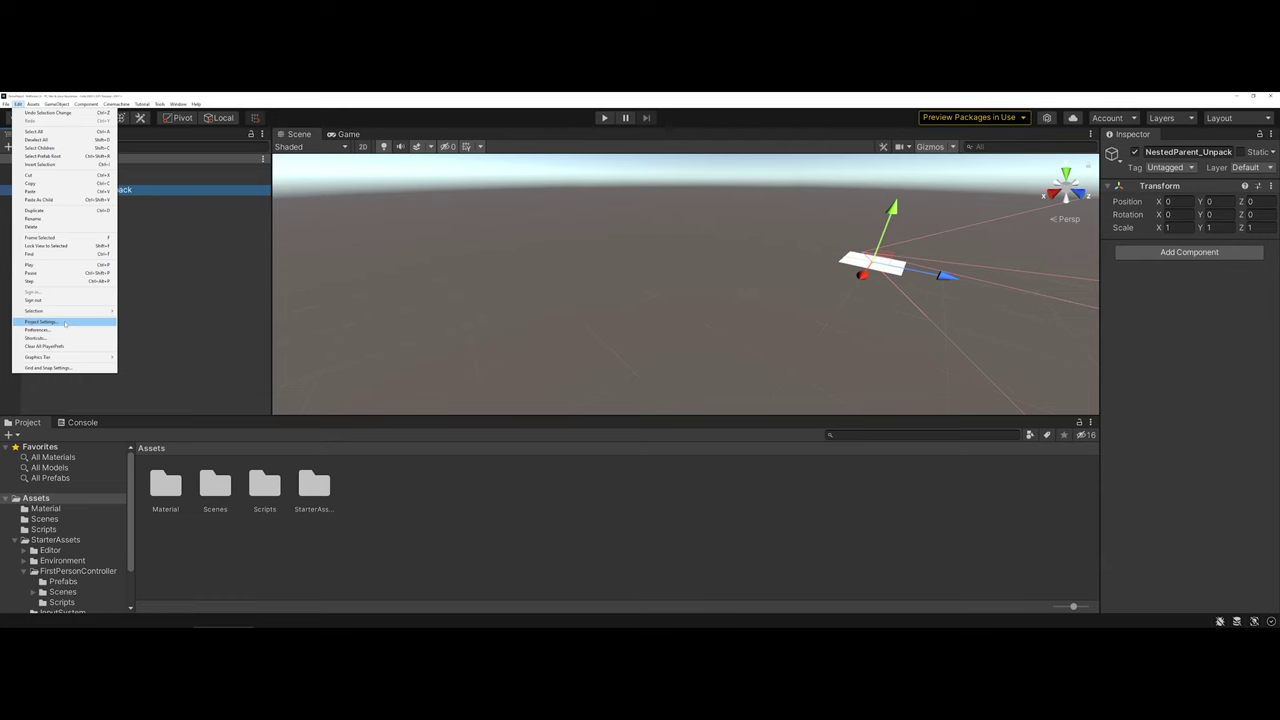
Step: In Project Settings > Player > Configuration, set Active Input Handling to Both and close the window
left_click(65, 322)
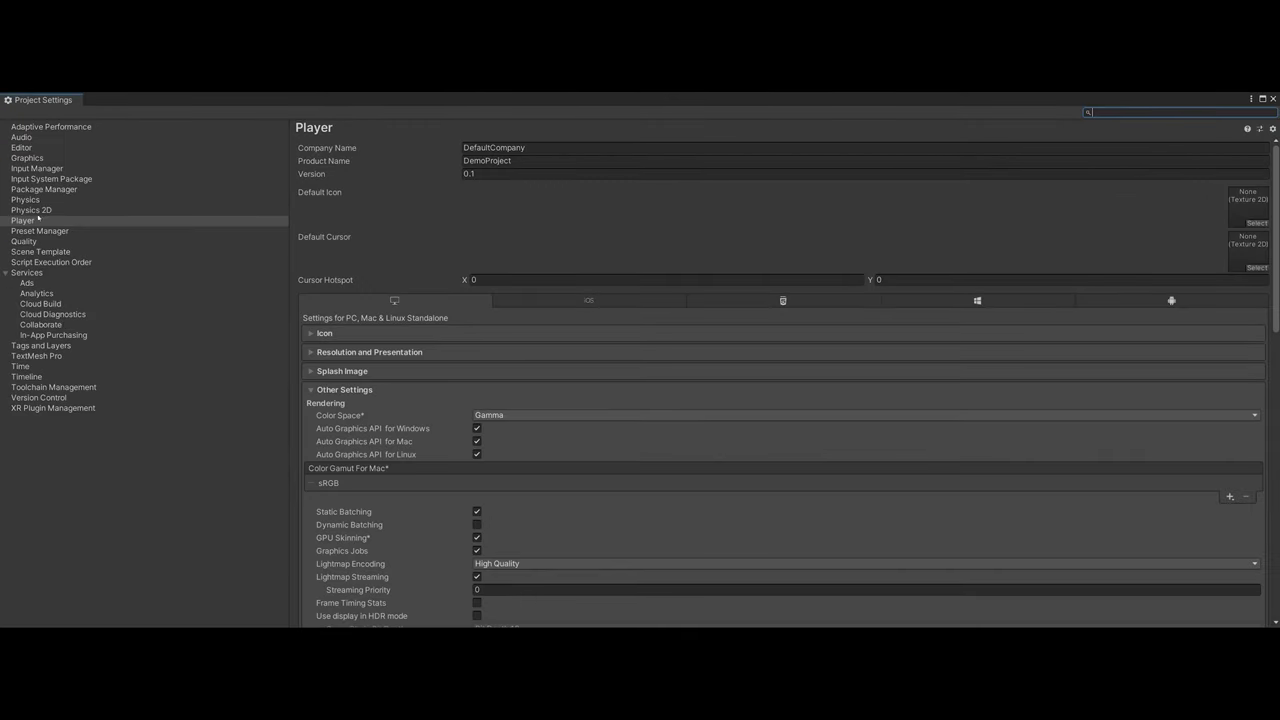
left_click(35, 220)
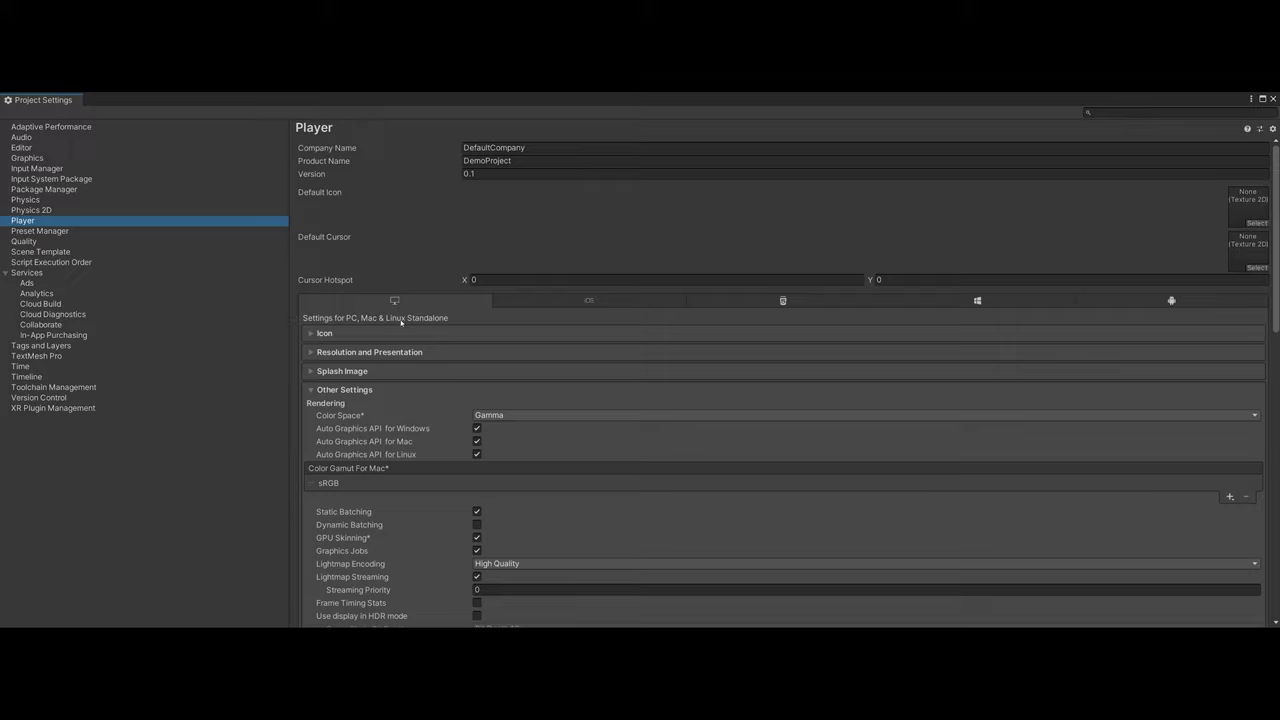
scroll(645, 339, "down", 7)
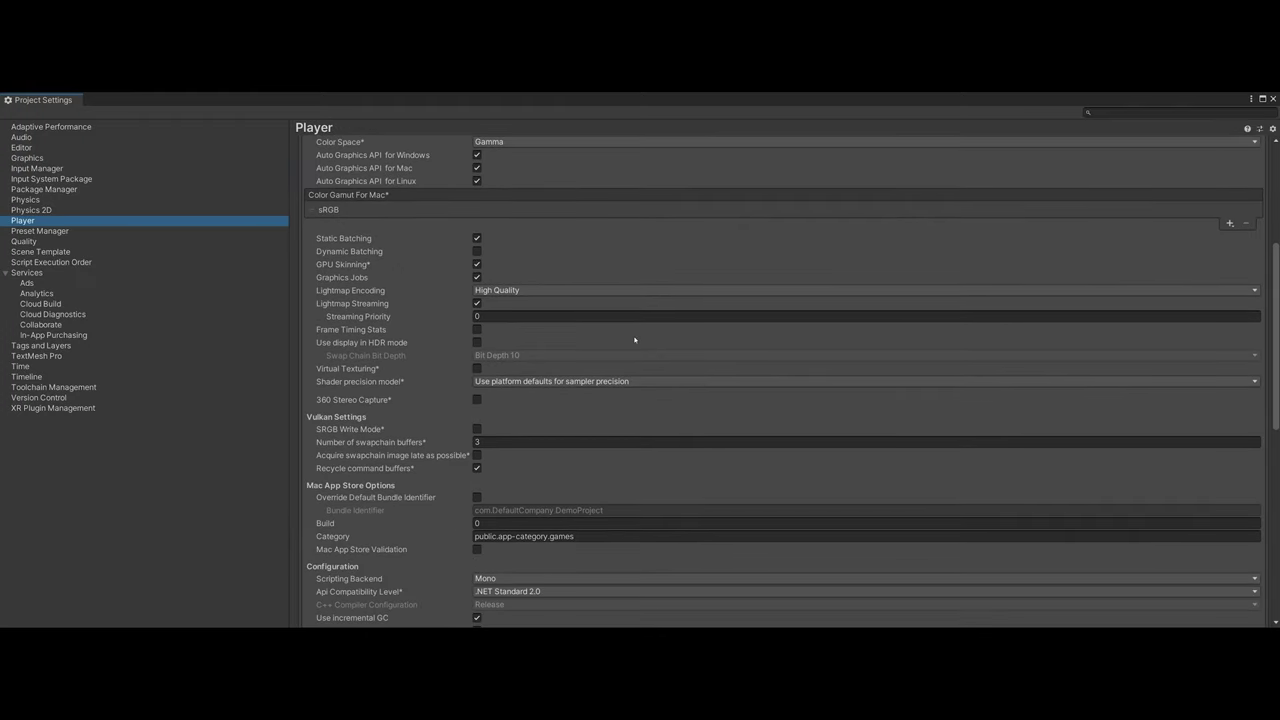
scroll(634, 340, "down", 3)
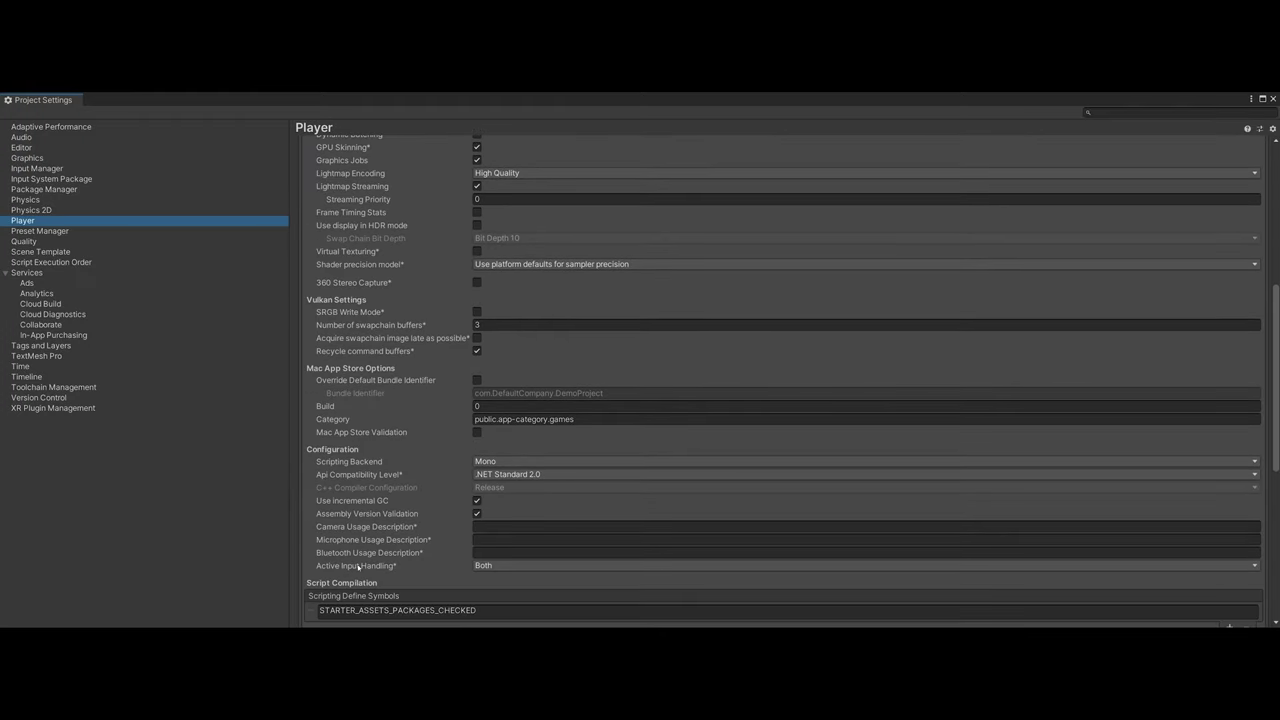
left_click(509, 566)
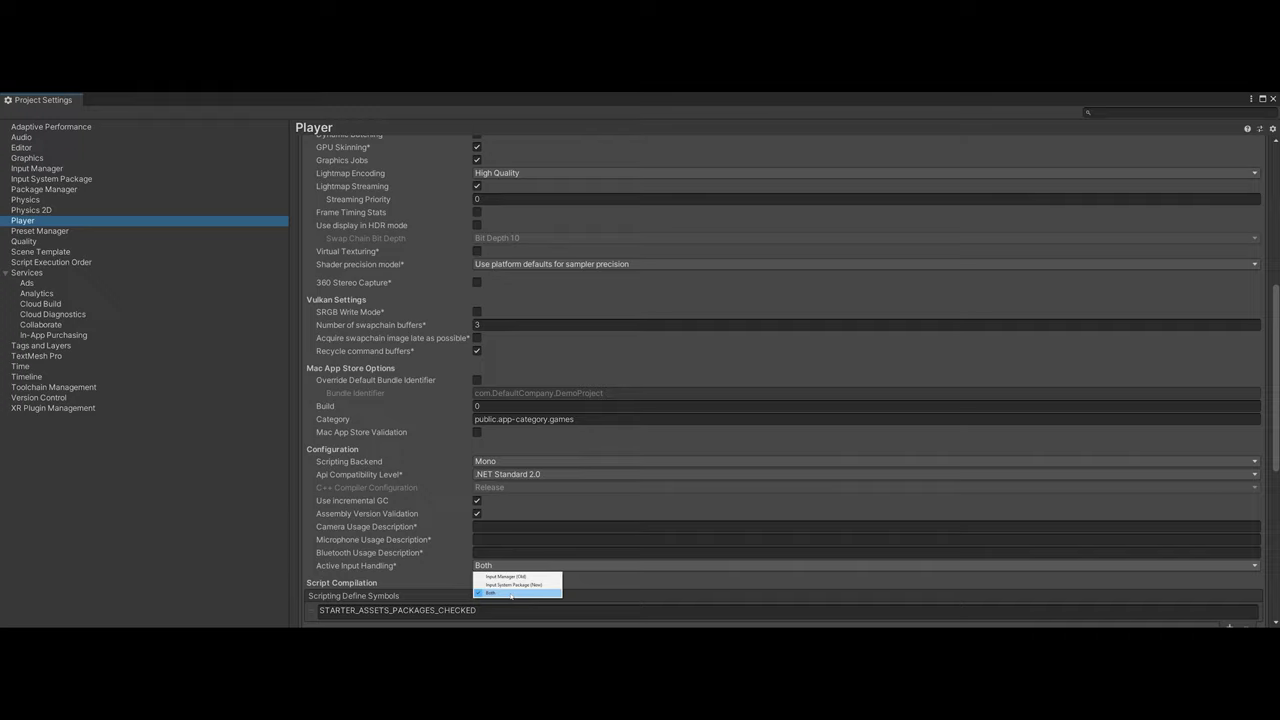
left_click(511, 593)
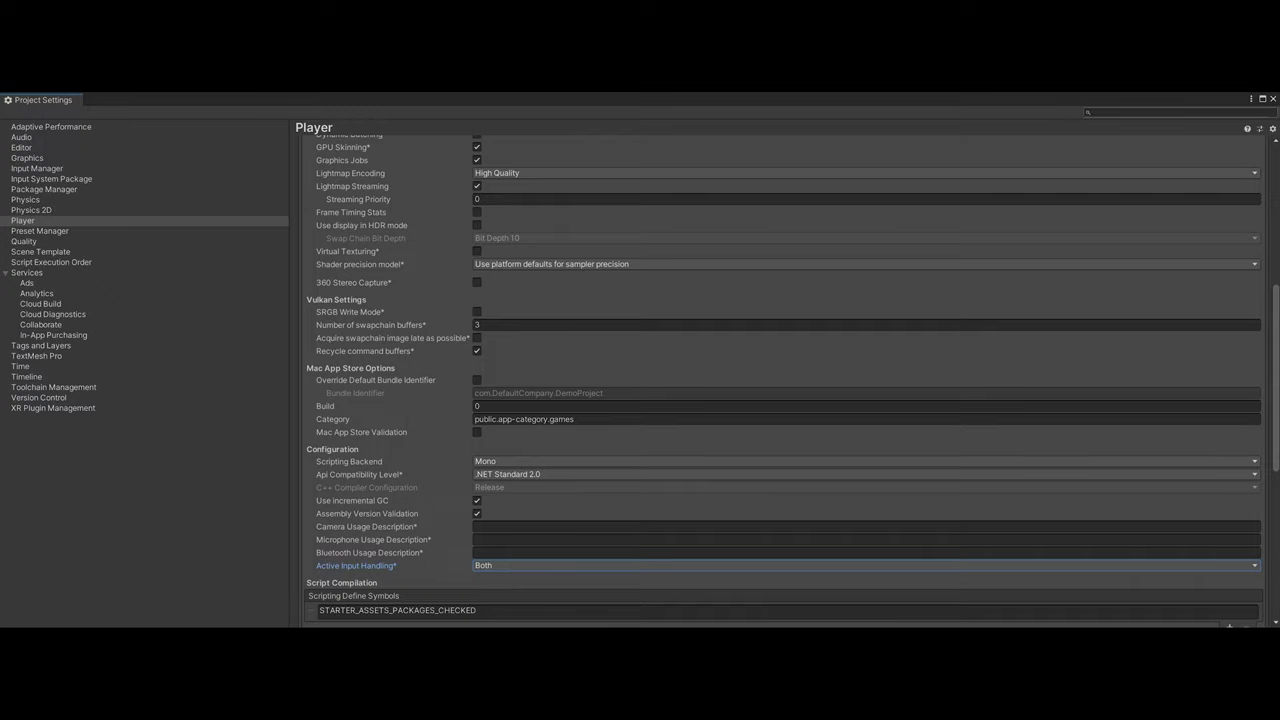
left_click(1272, 100)
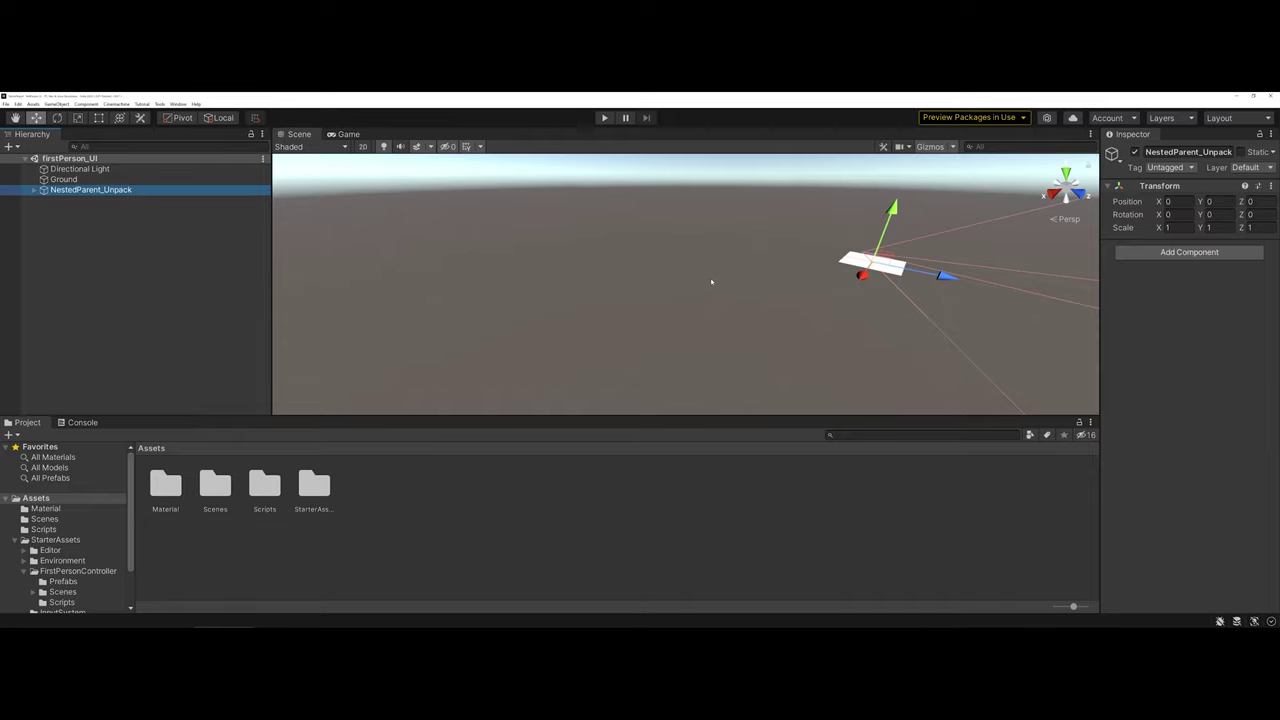
Step: Frame the Ground plane in the Scene view and adjust the zoom
mouse_move(712, 282)
right_mouse_down()
mouse_move(723, 277)
mouse_move(711, 277)
right_mouse_up()
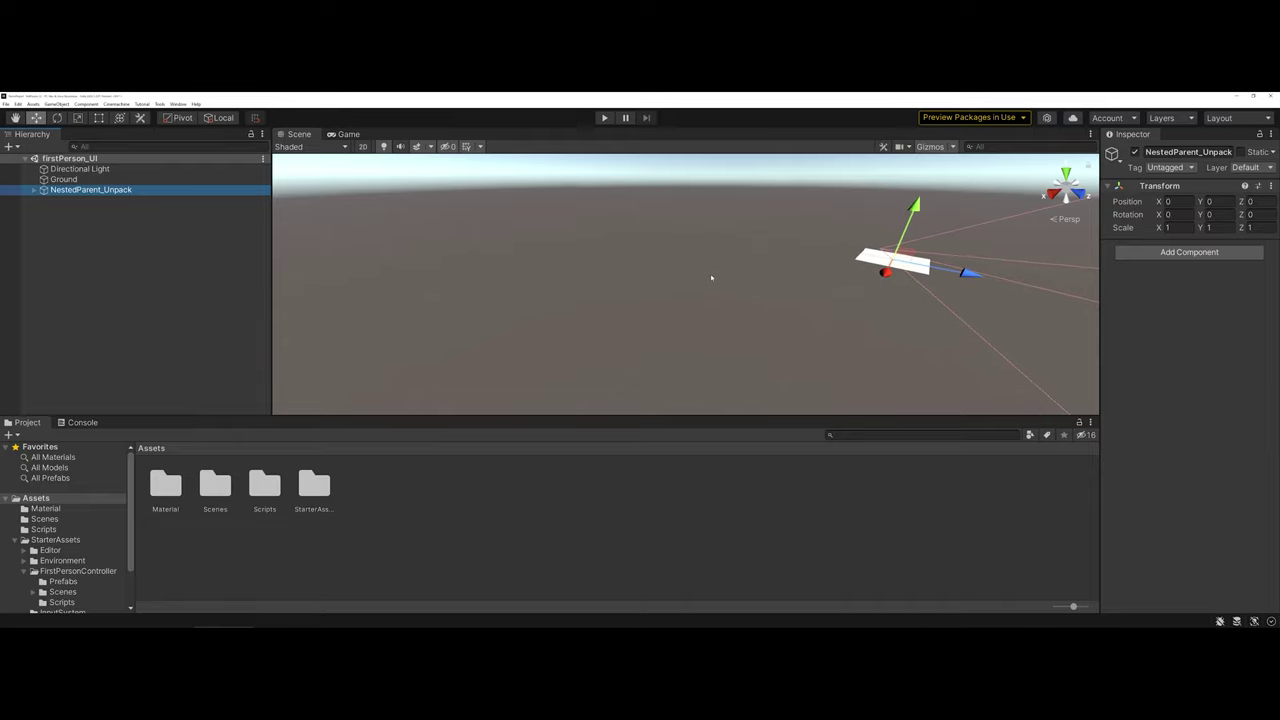
double_click(77, 178)
scroll(426, 230, "up", 3)
scroll(424, 230, "up", 5)
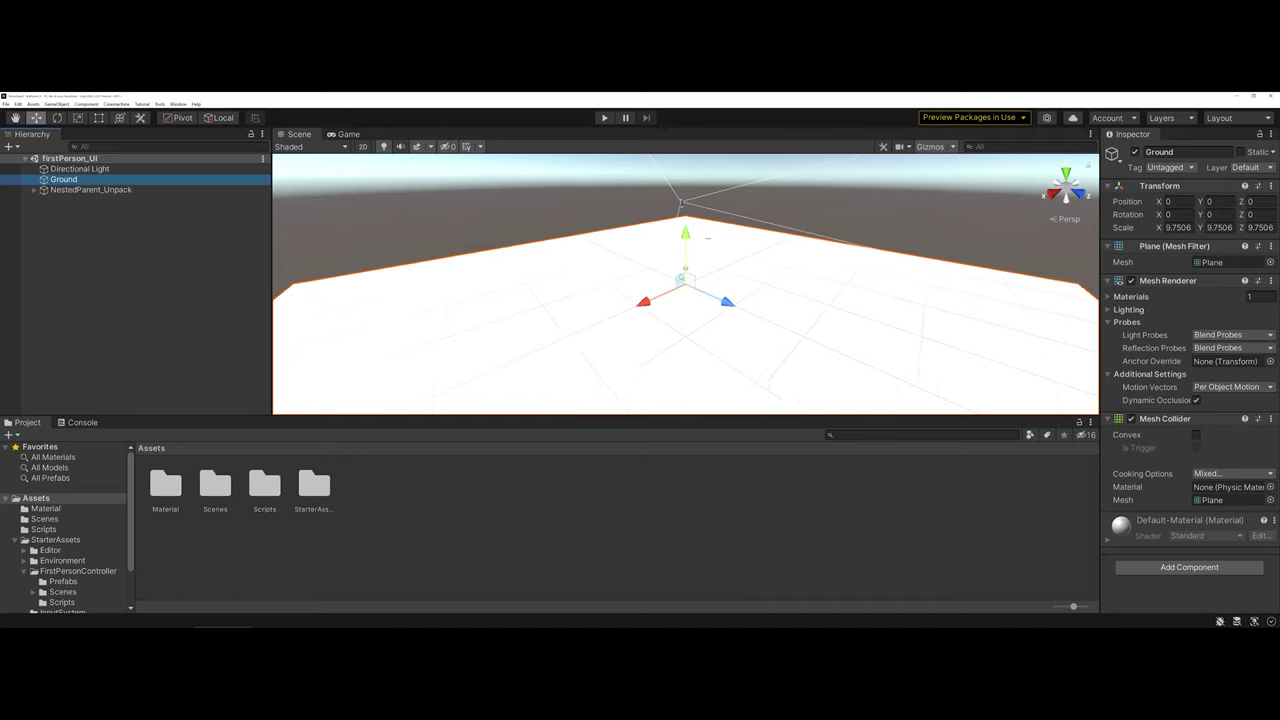
scroll(613, 156, "down", 2)
Step: Test-run the scene in Play mode, stop it, and deselect Ground
left_click(603, 118)
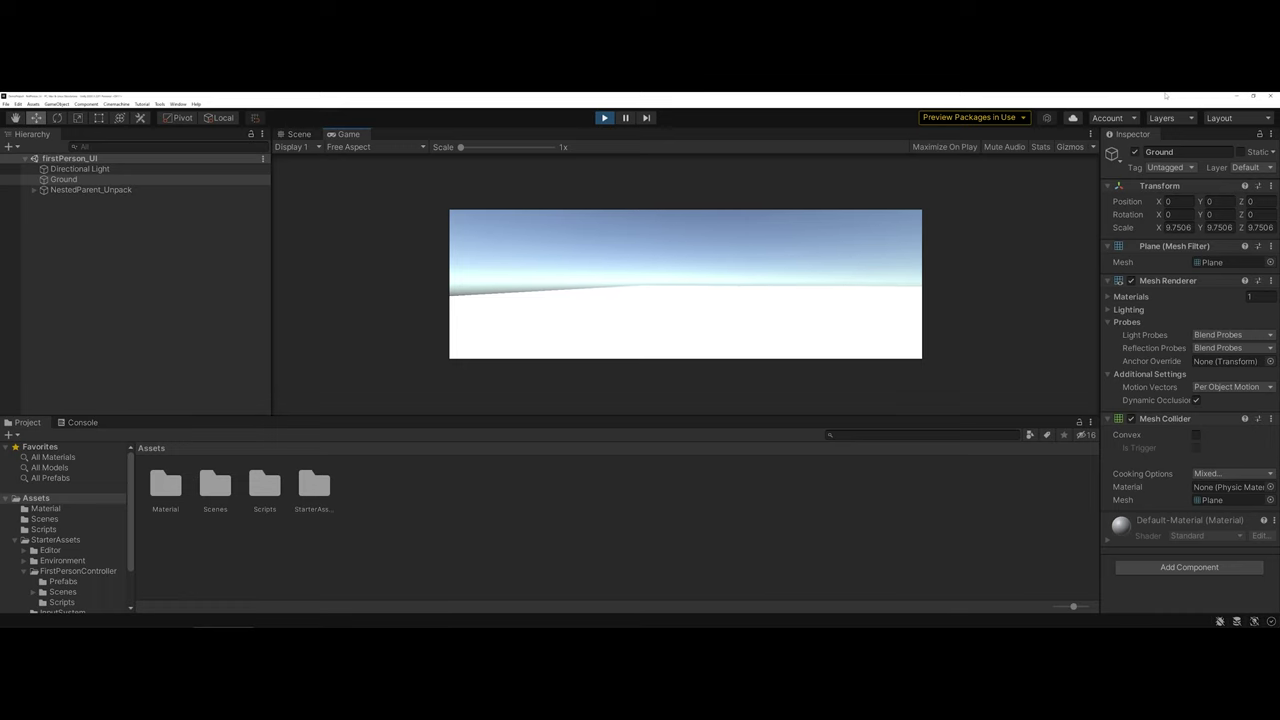
key("ctrl+p")
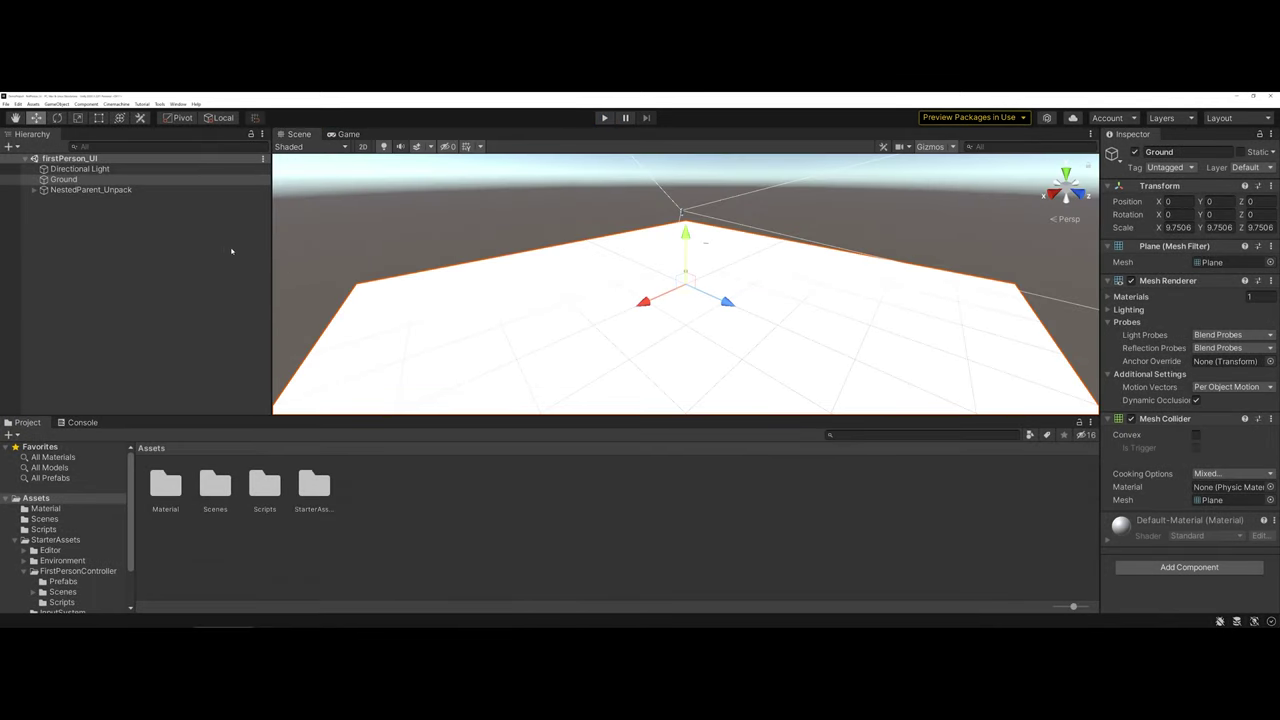
left_click(189, 252)
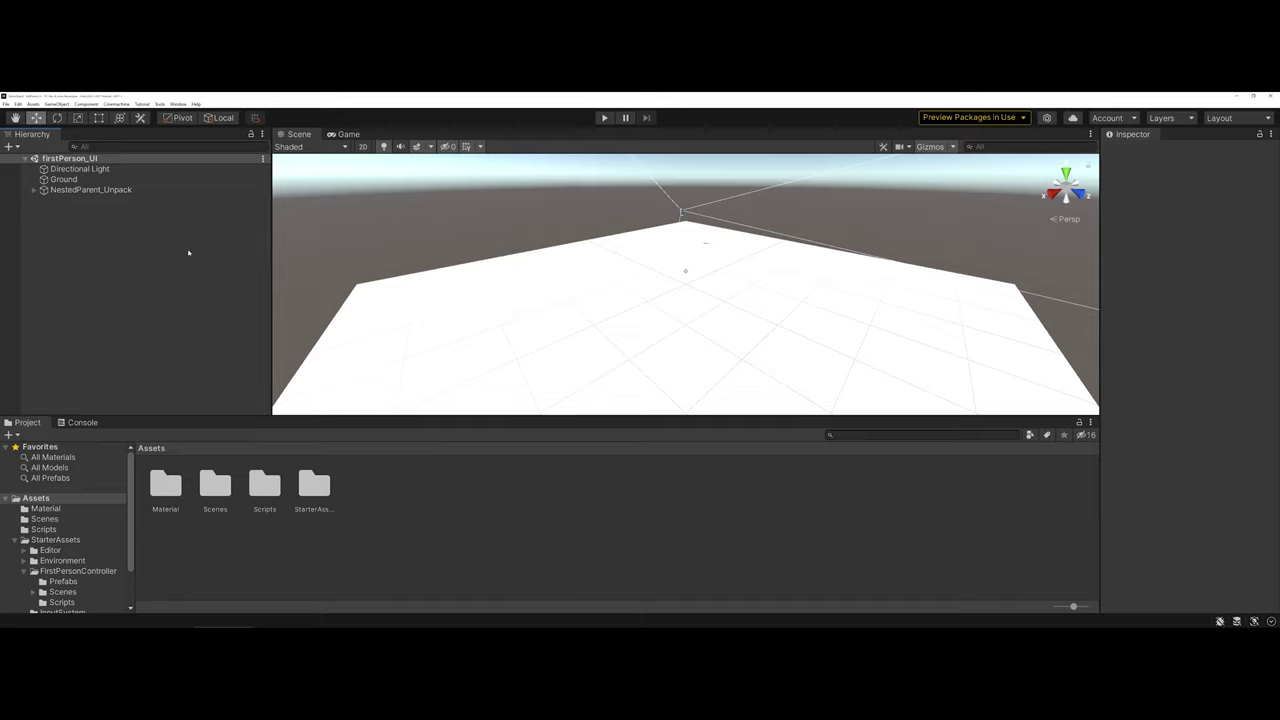
Step: Add a UI Canvas (with EventSystem) from the Hierarchy's UI submenu, then clear the selection
right_click(102, 224)
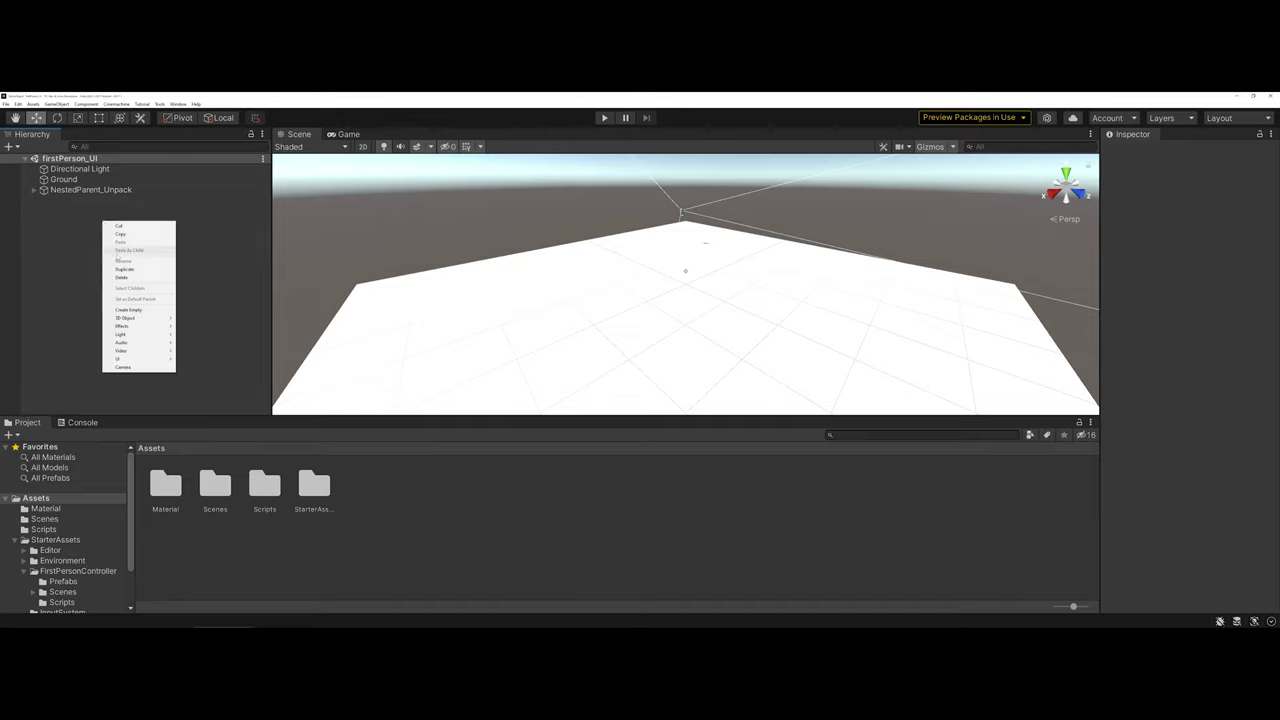
mouse_move(143, 359)
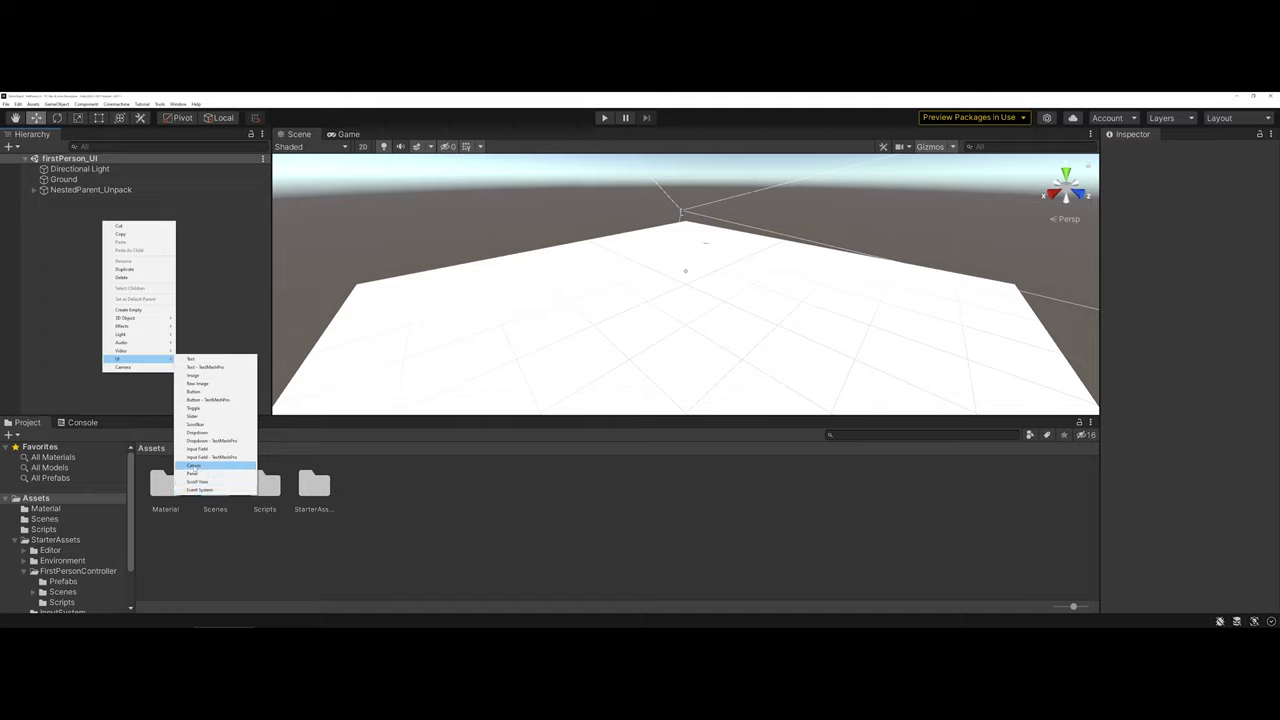
left_click(193, 466)
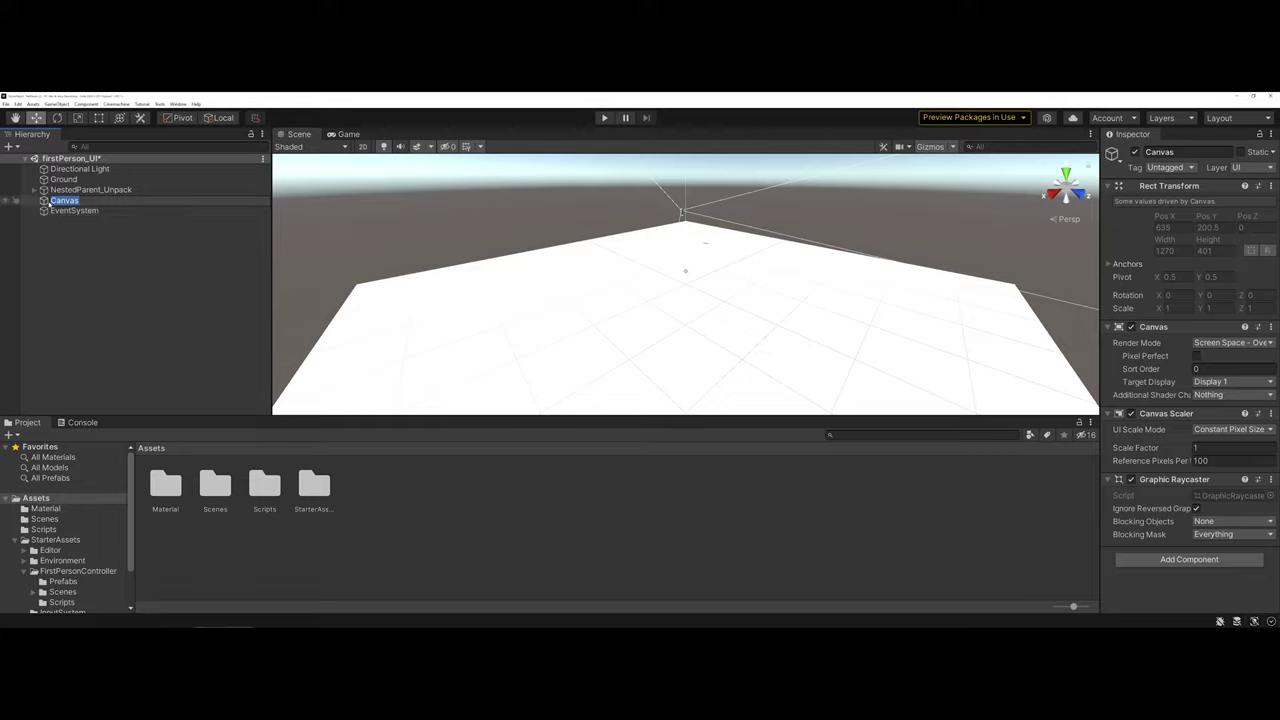
left_click(77, 249)
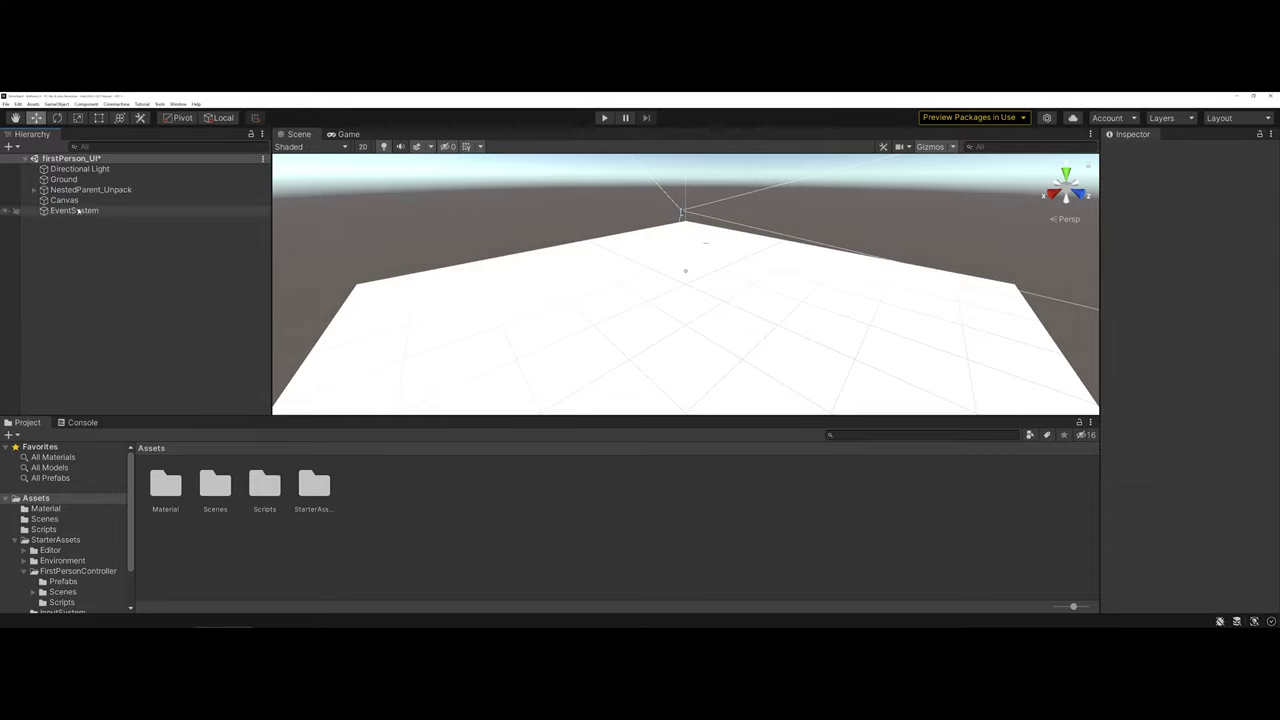
Step: Set the Canvas Scaler's UI Scale Mode to Scale With Screen Size (800 × 600 reference)
left_click(84, 202)
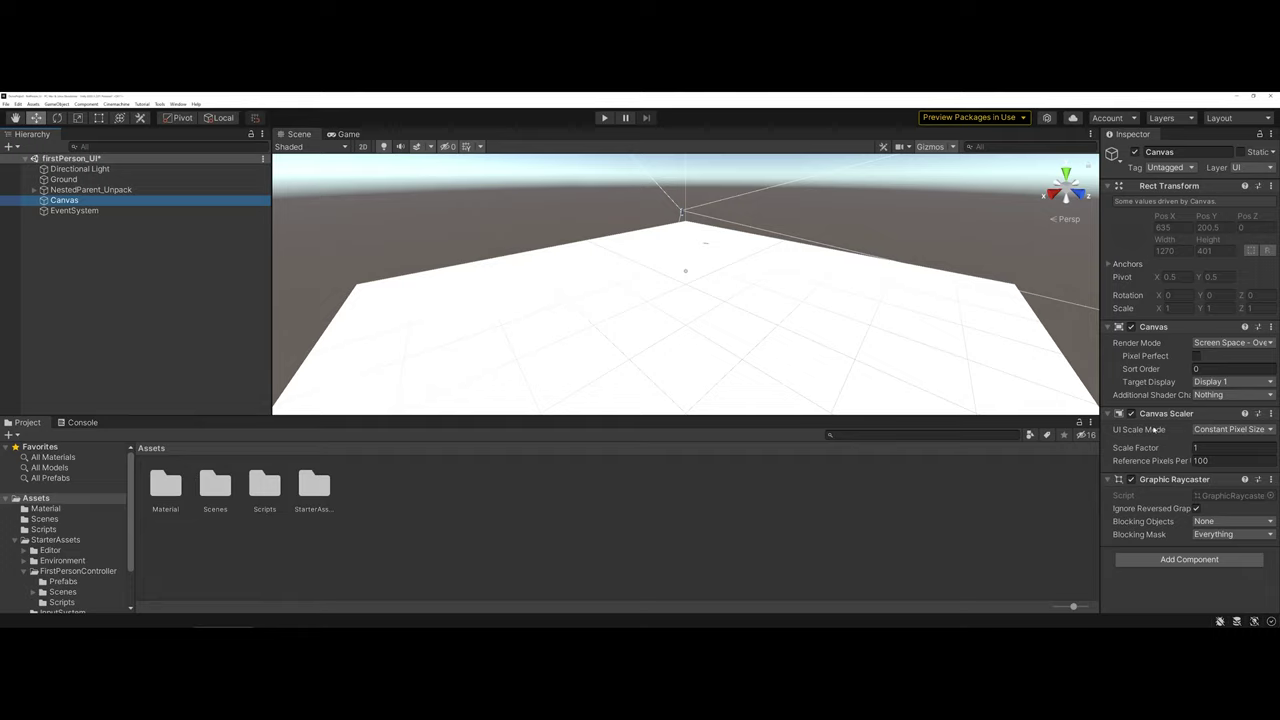
left_click(1210, 436)
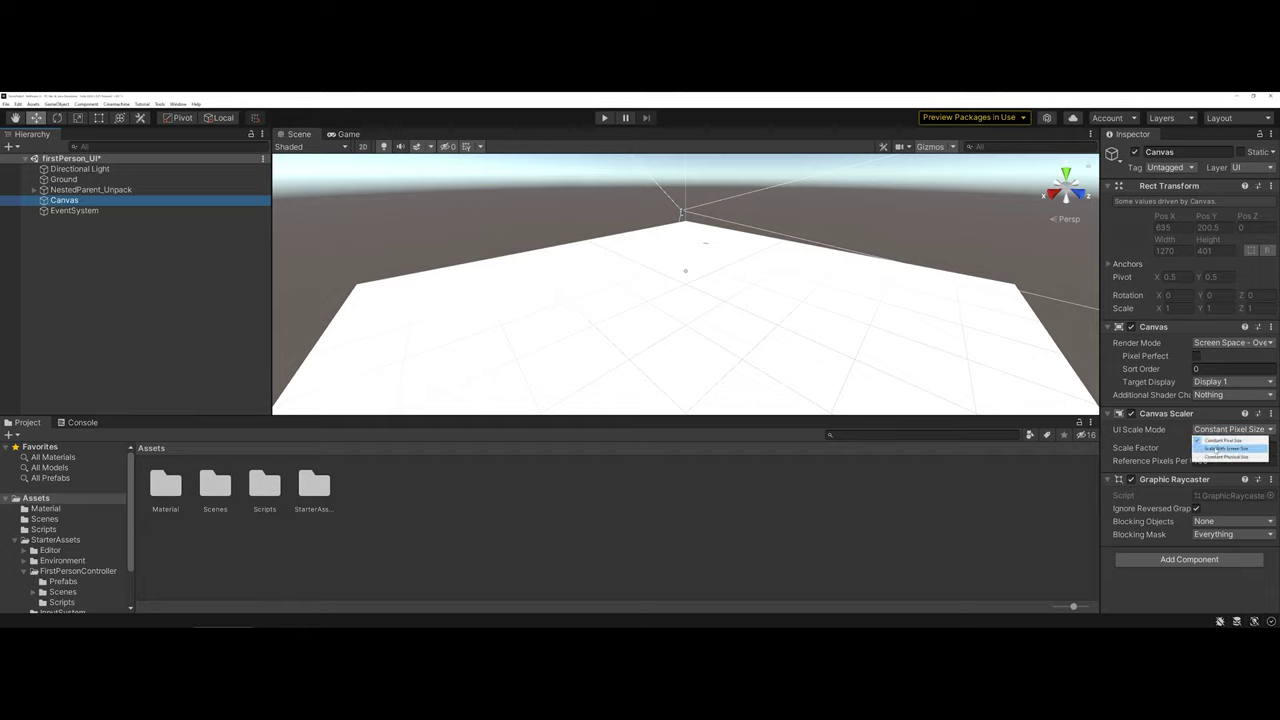
left_click(1226, 448)
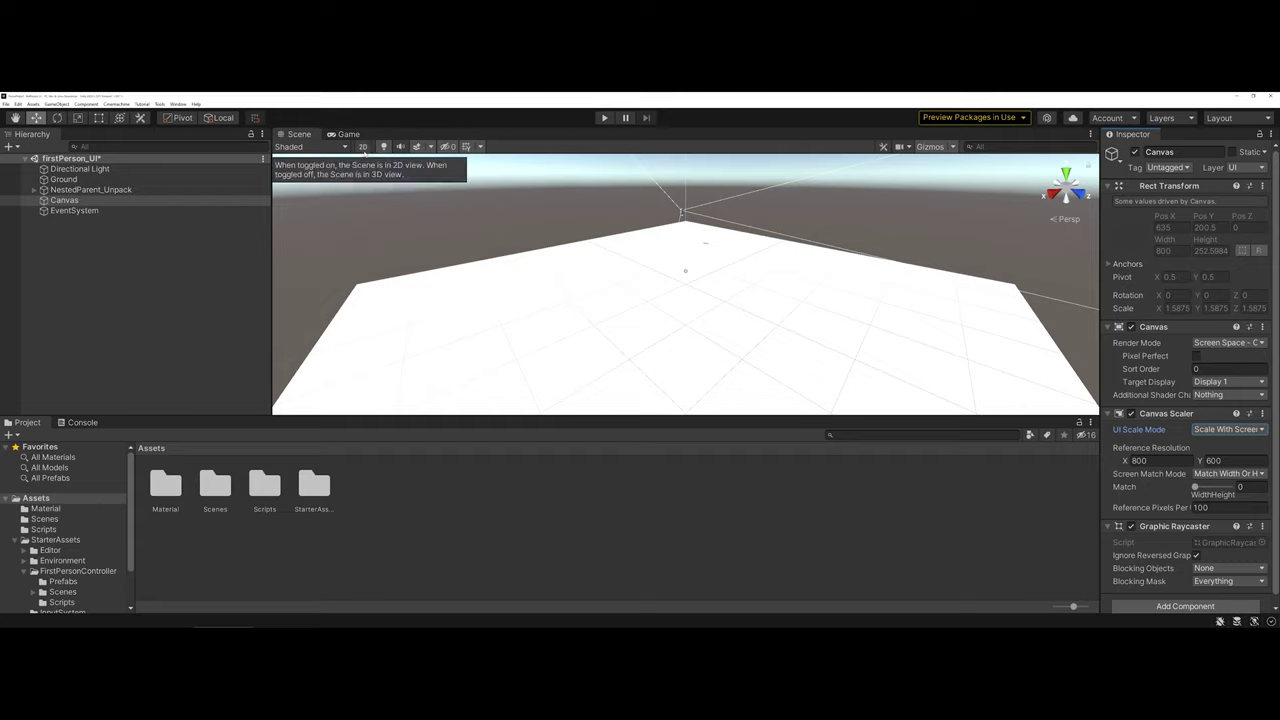
Step: Turn on the Scene view's 2D mode and frame the Canvas rectangle
left_click(362, 146)
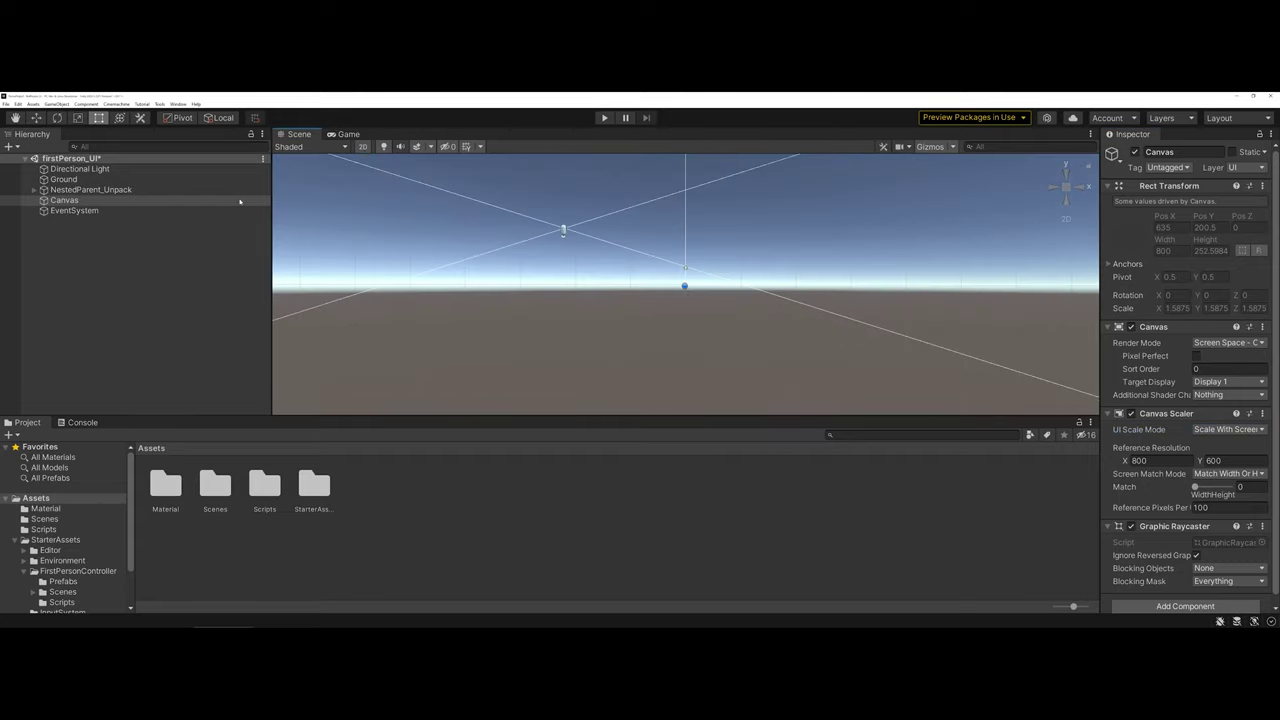
double_click(52, 200)
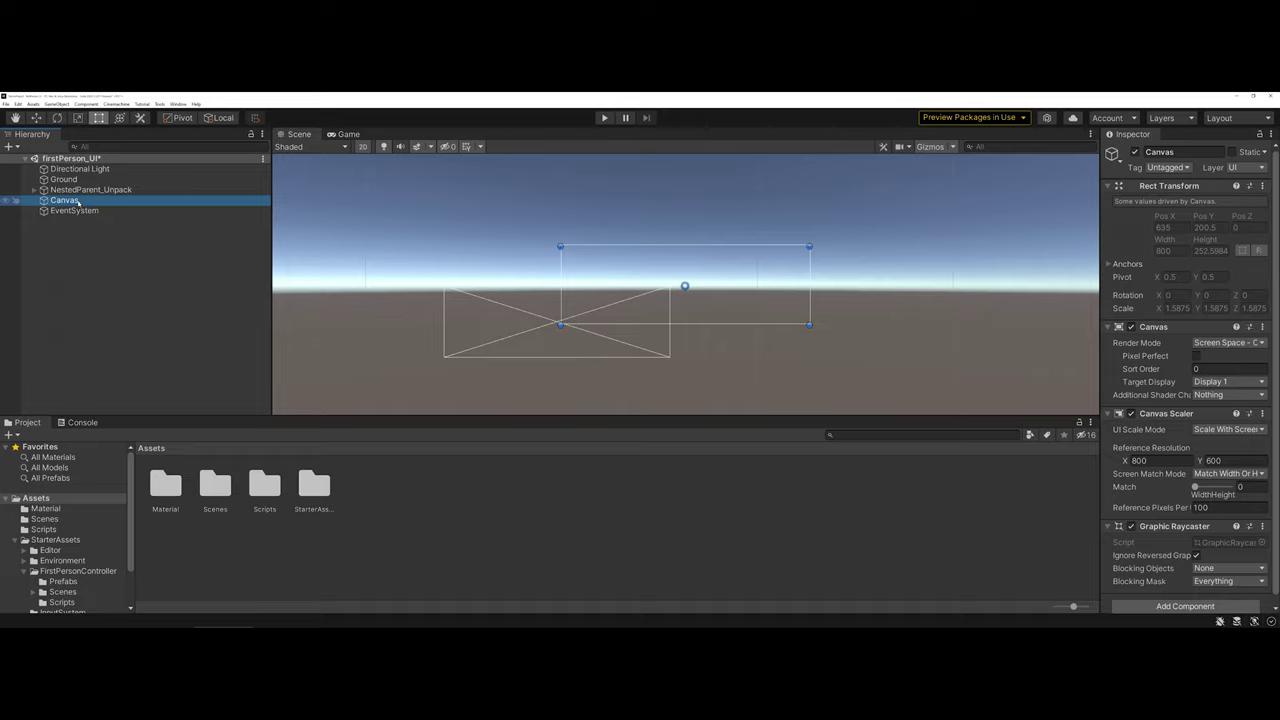
Step: Add a UI Button under the Canvas and rename it quitBtn
right_click(78, 202)
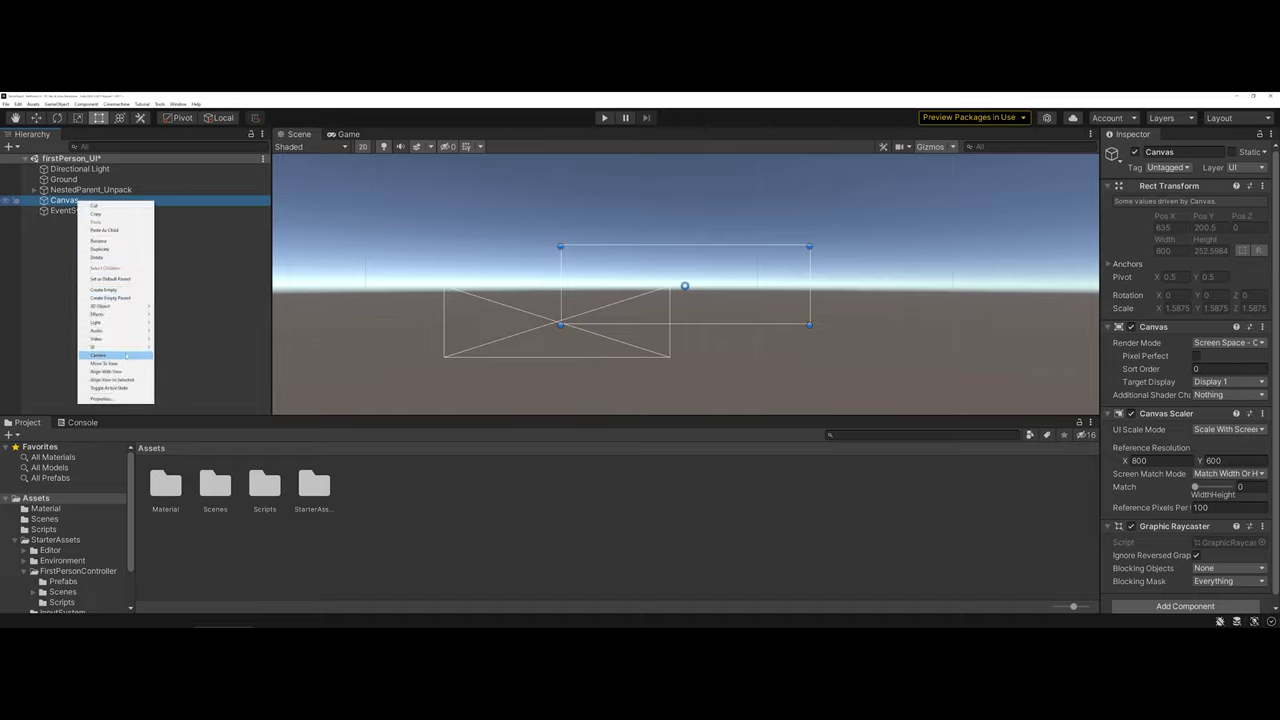
mouse_move(129, 352)
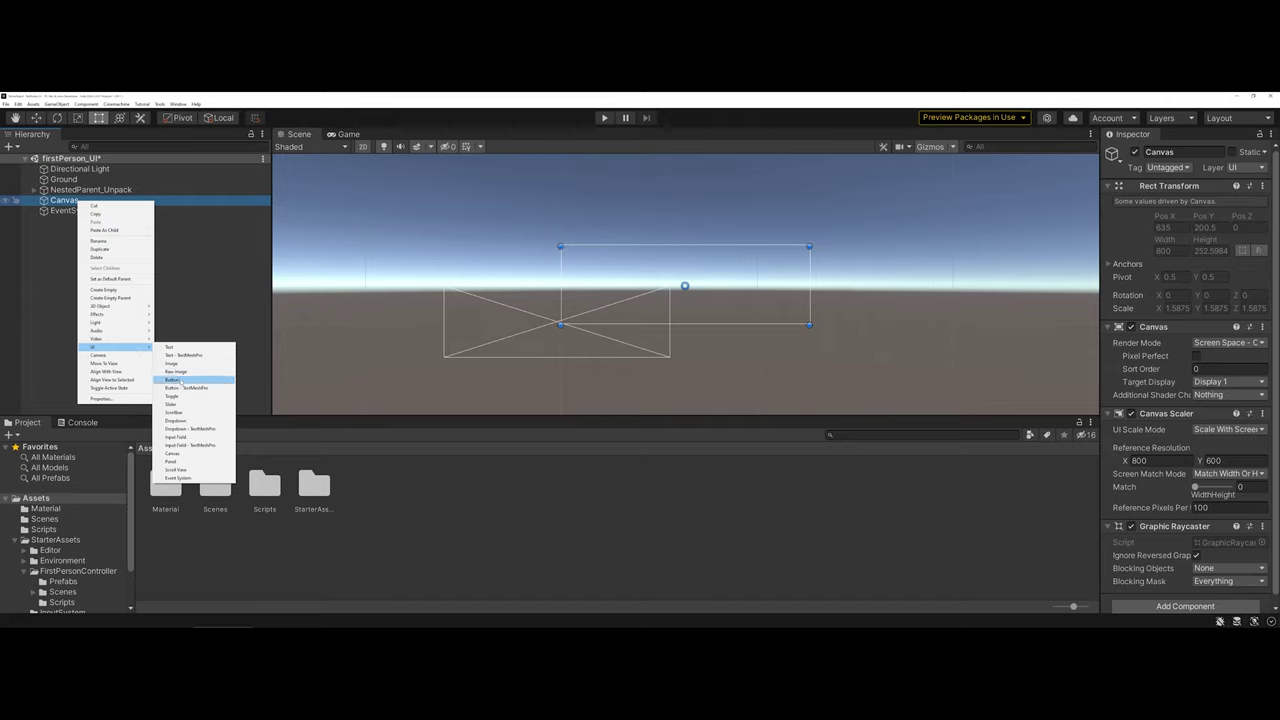
left_click(169, 380)
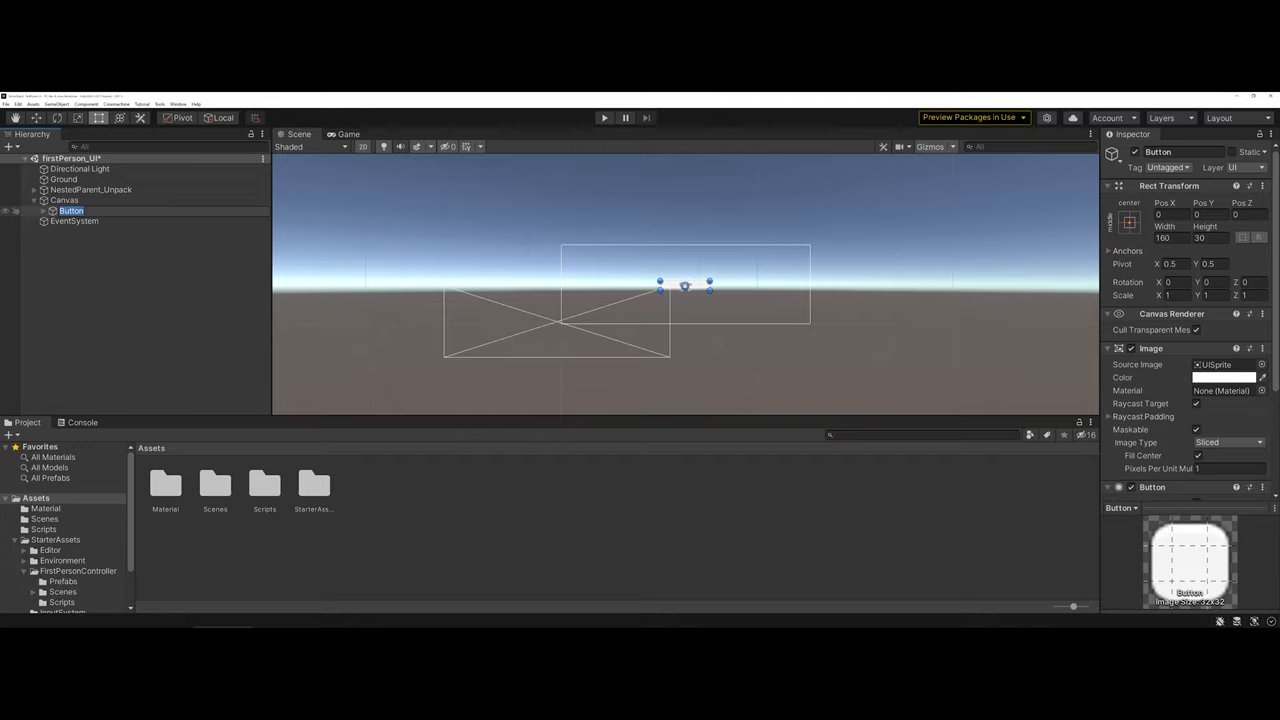
type("guitBtn")
key("Return")
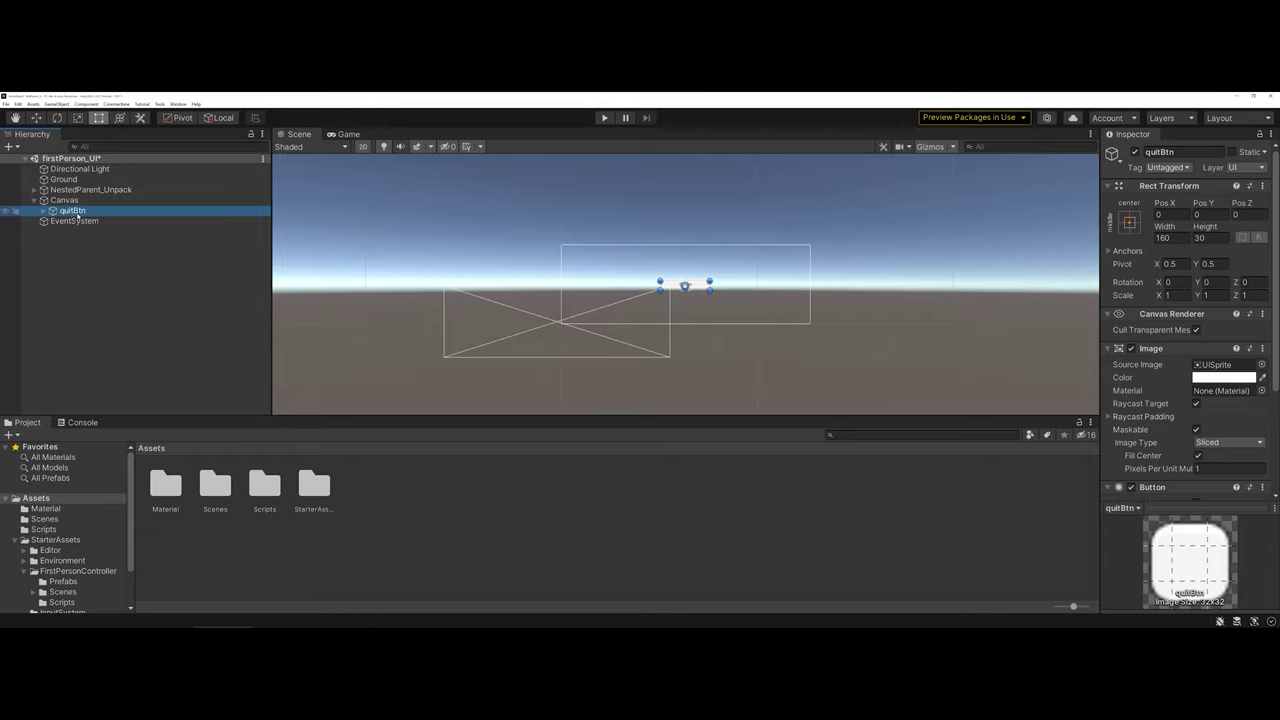
Step: Use the Move tool to drag quitBtn upward on the canvas to Pos Y 73
left_click(43, 211)
left_click(43, 211)
key("w")
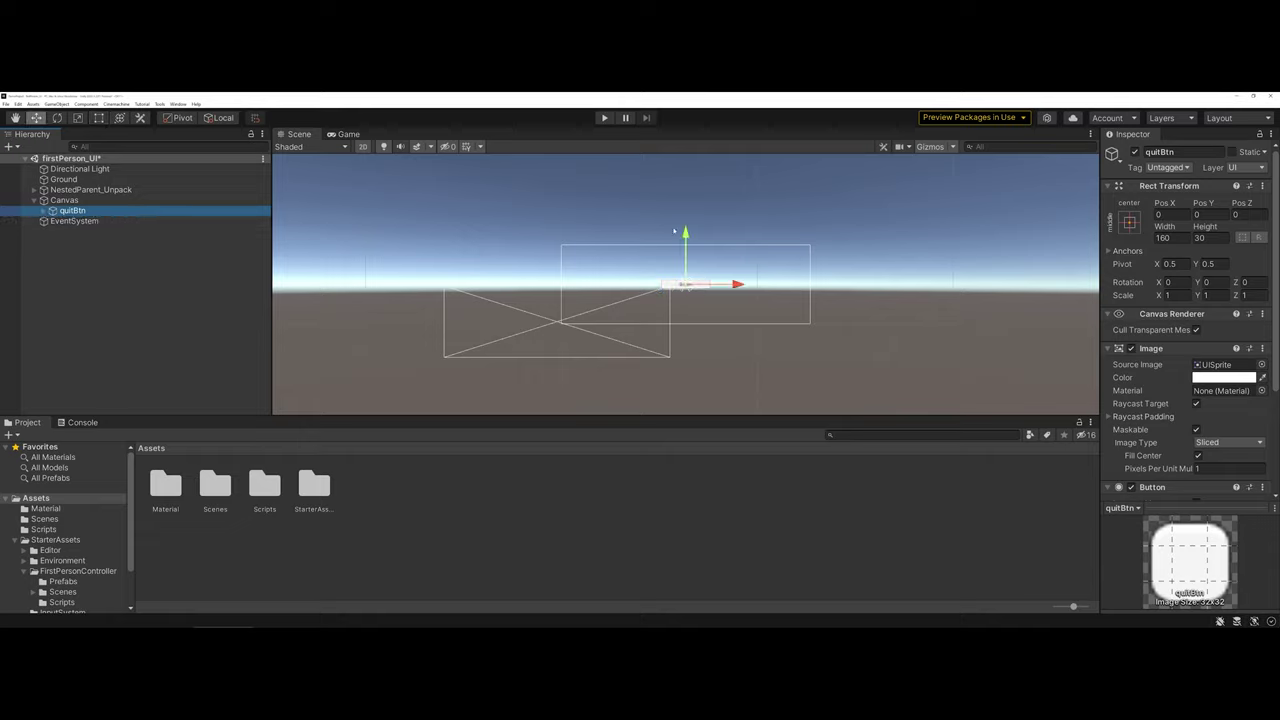
left_click_drag(680, 233, 686, 210)
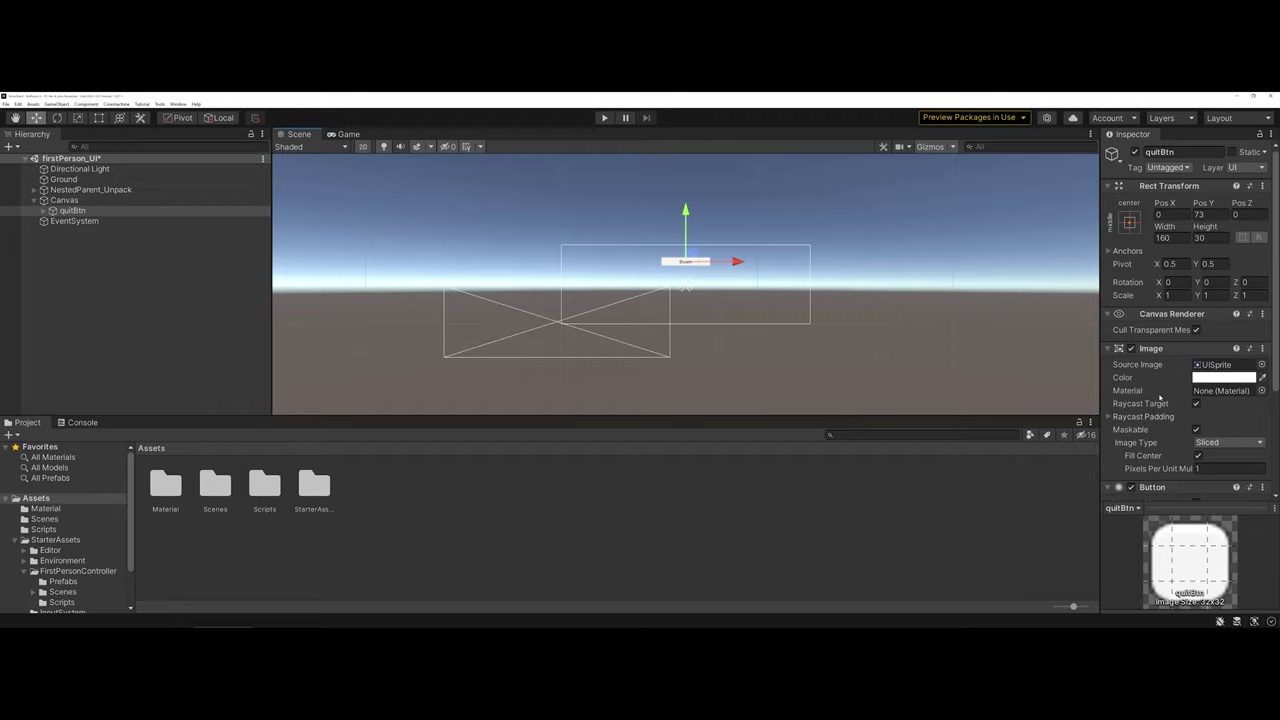
scroll(1158, 397, "down", 5)
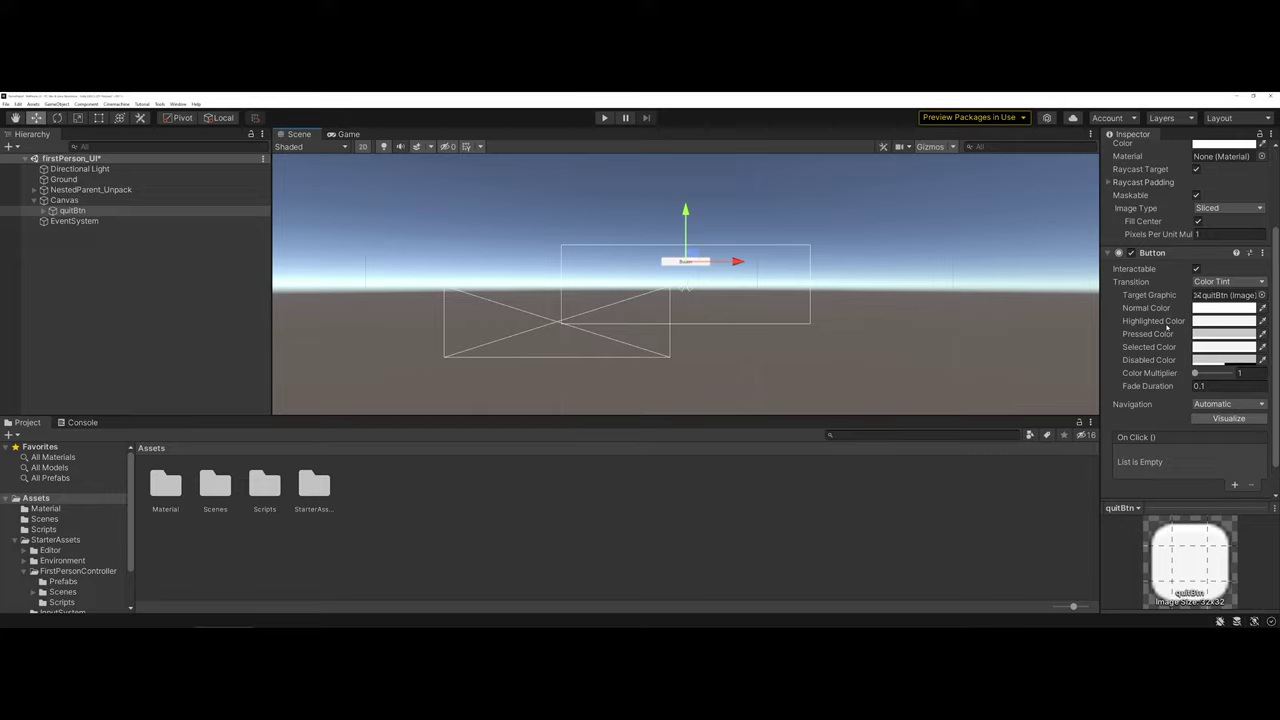
Step: Change quitBtn's Highlighted Color to light aqua, hex 83E5D1
left_click(1204, 321)
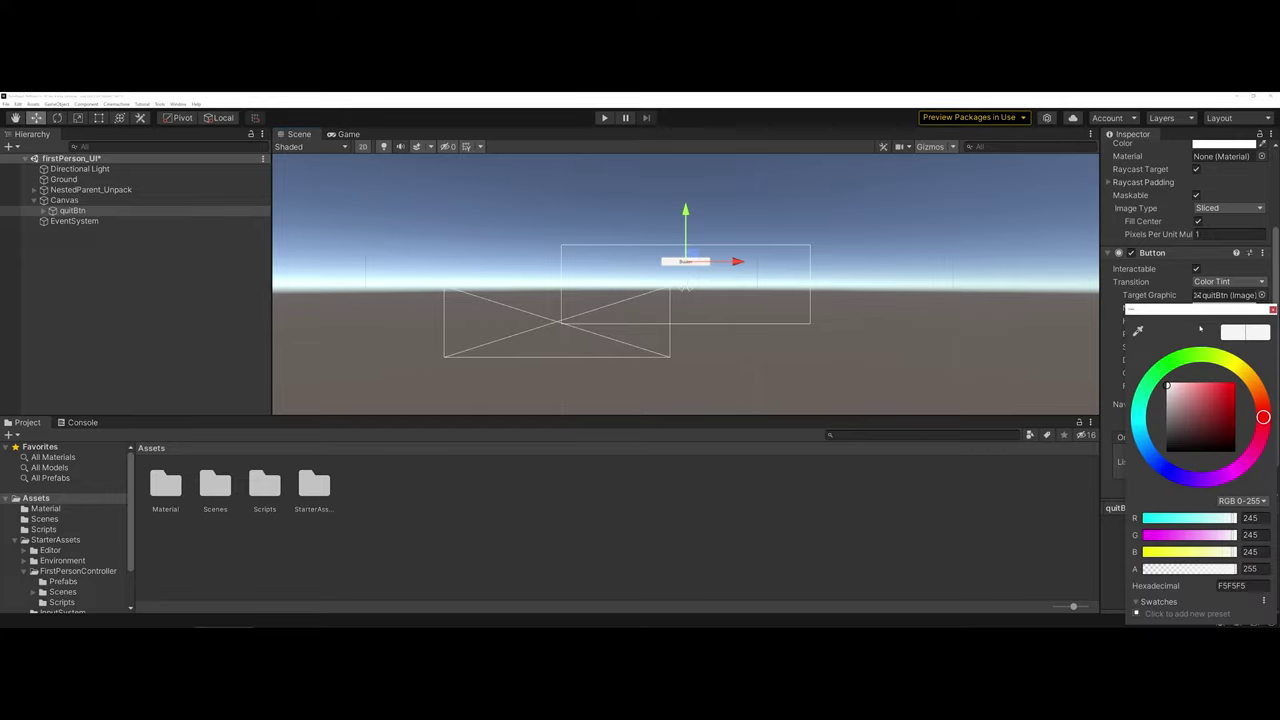
left_click(1139, 404)
left_click(1202, 385)
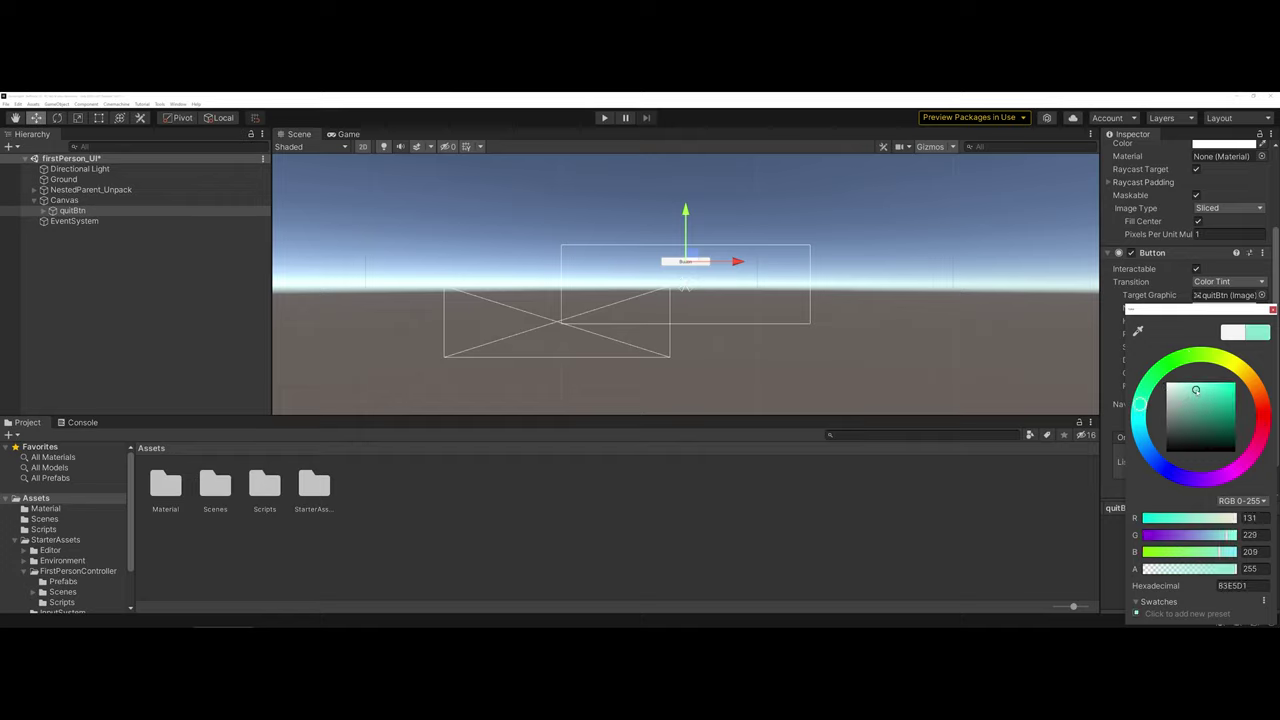
left_click(1272, 310)
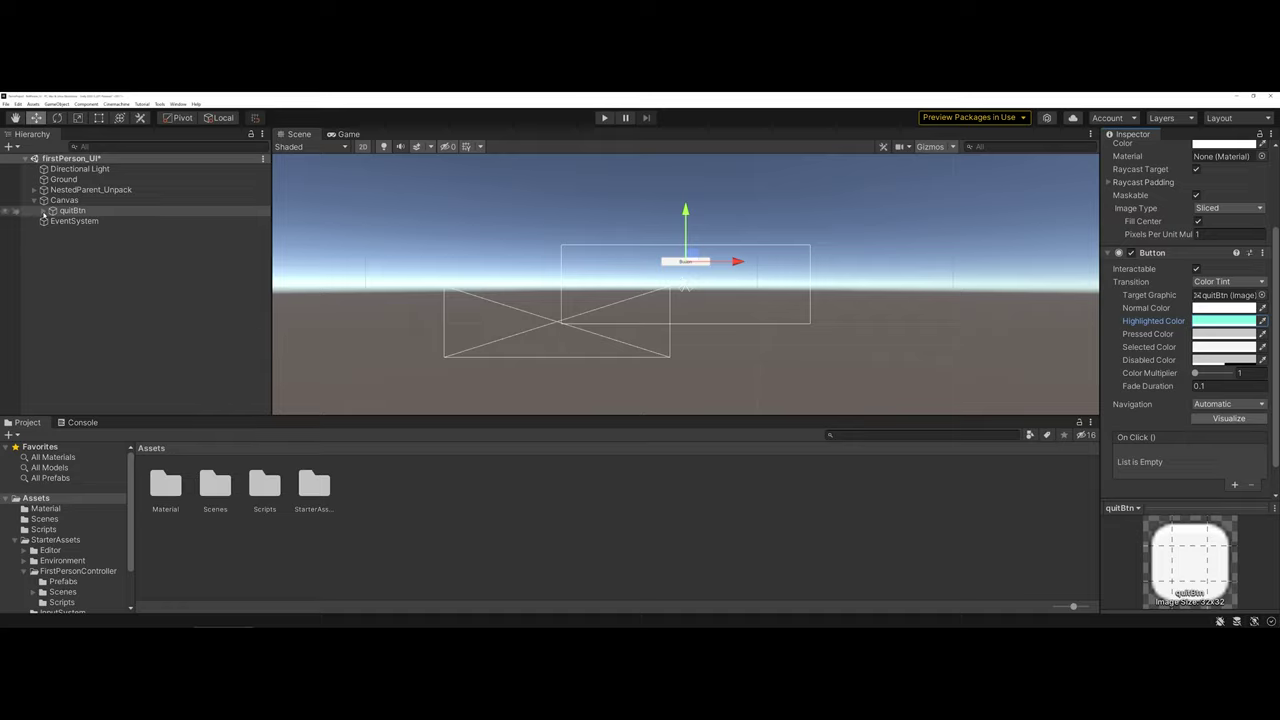
Step: Replace the text of quitBtn's Text child with 'Quit Game'
left_click(46, 212)
left_click(43, 212)
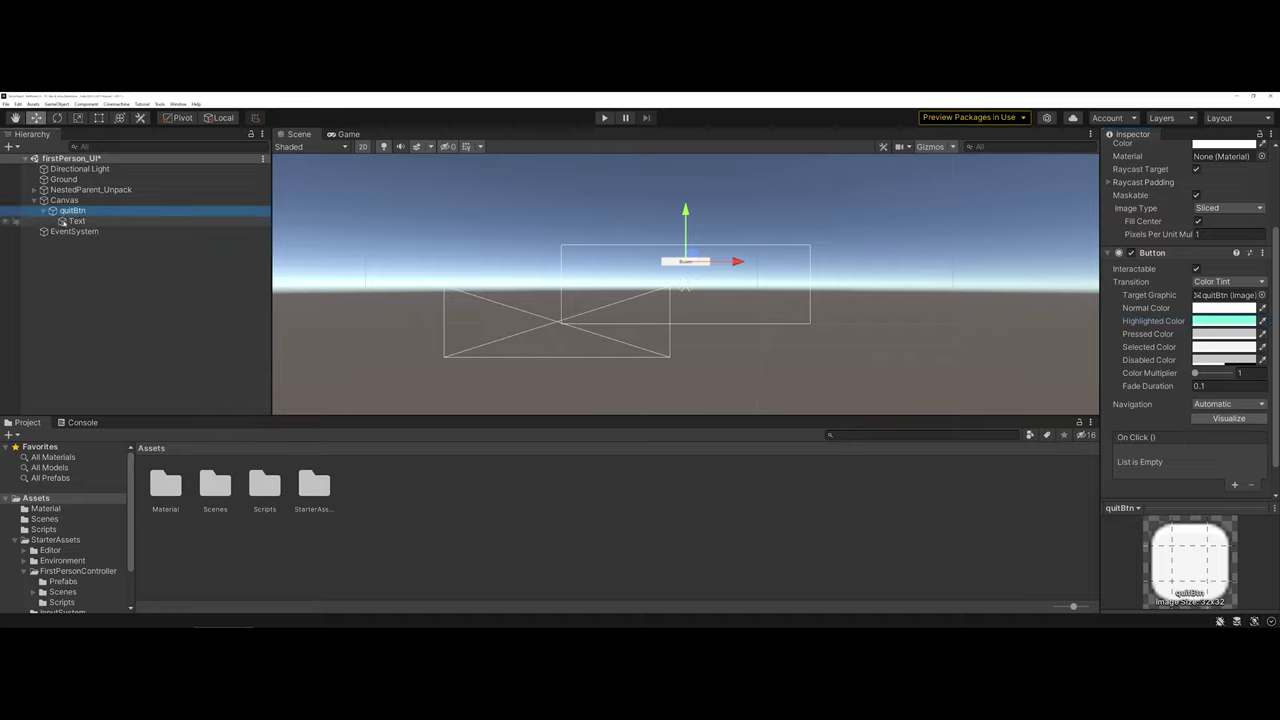
left_click(78, 221)
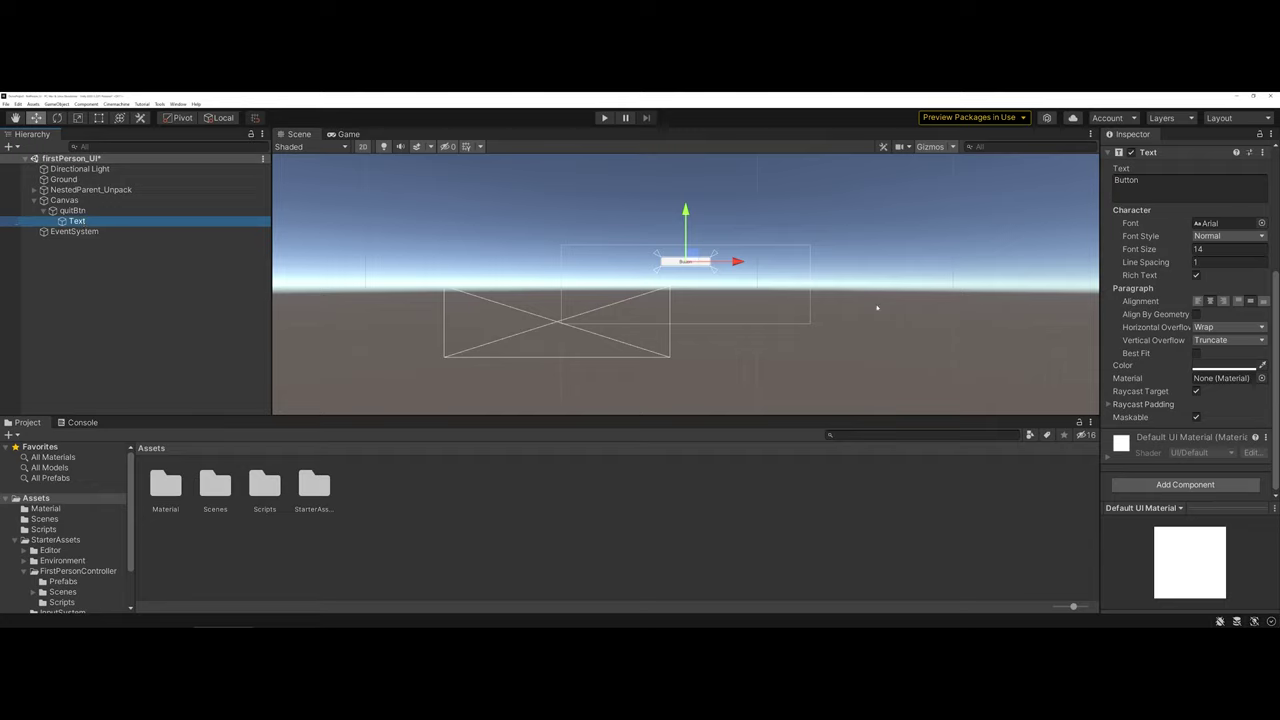
left_click(1150, 188)
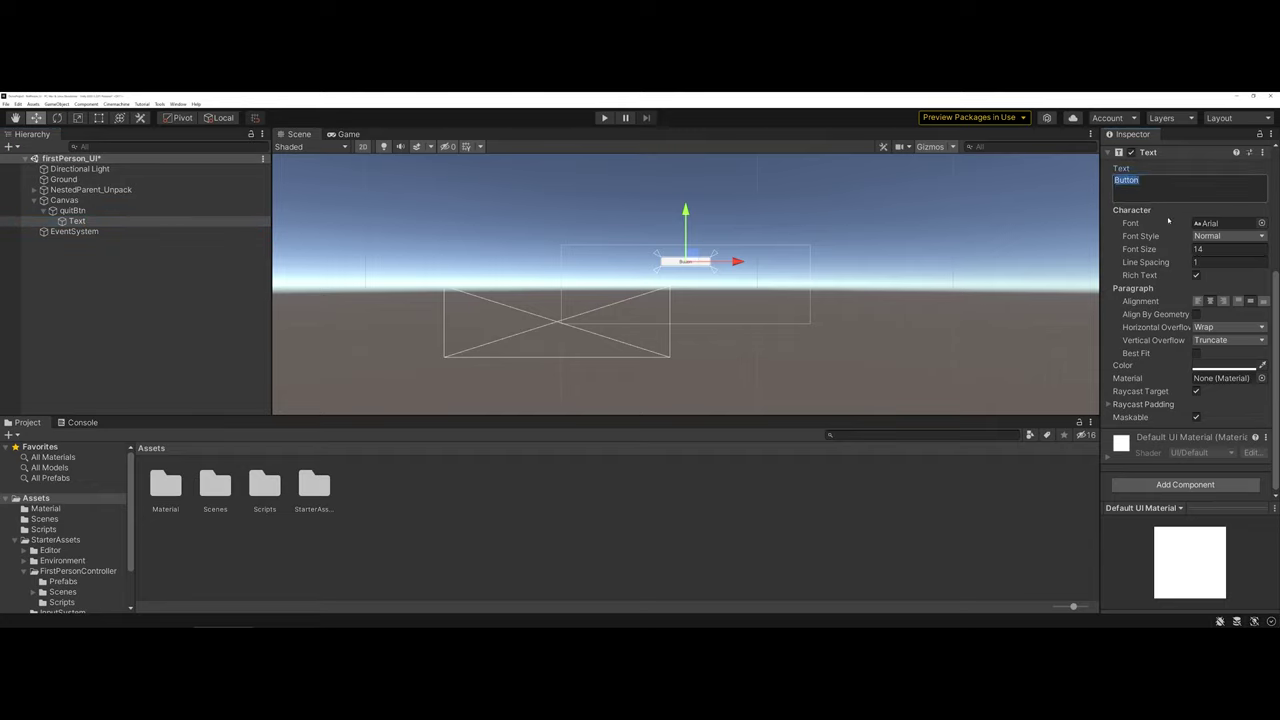
scroll(1162, 226, "up", 5)
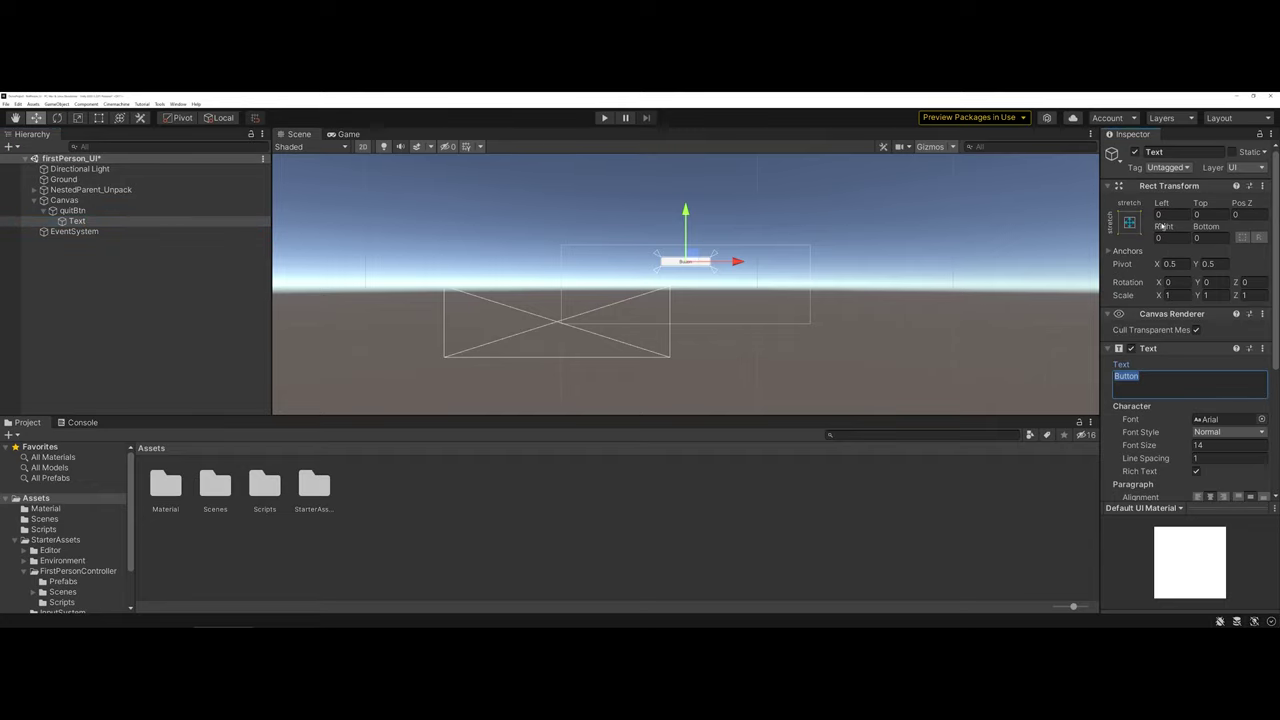
type("Quit Game")
left_click(995, 505)
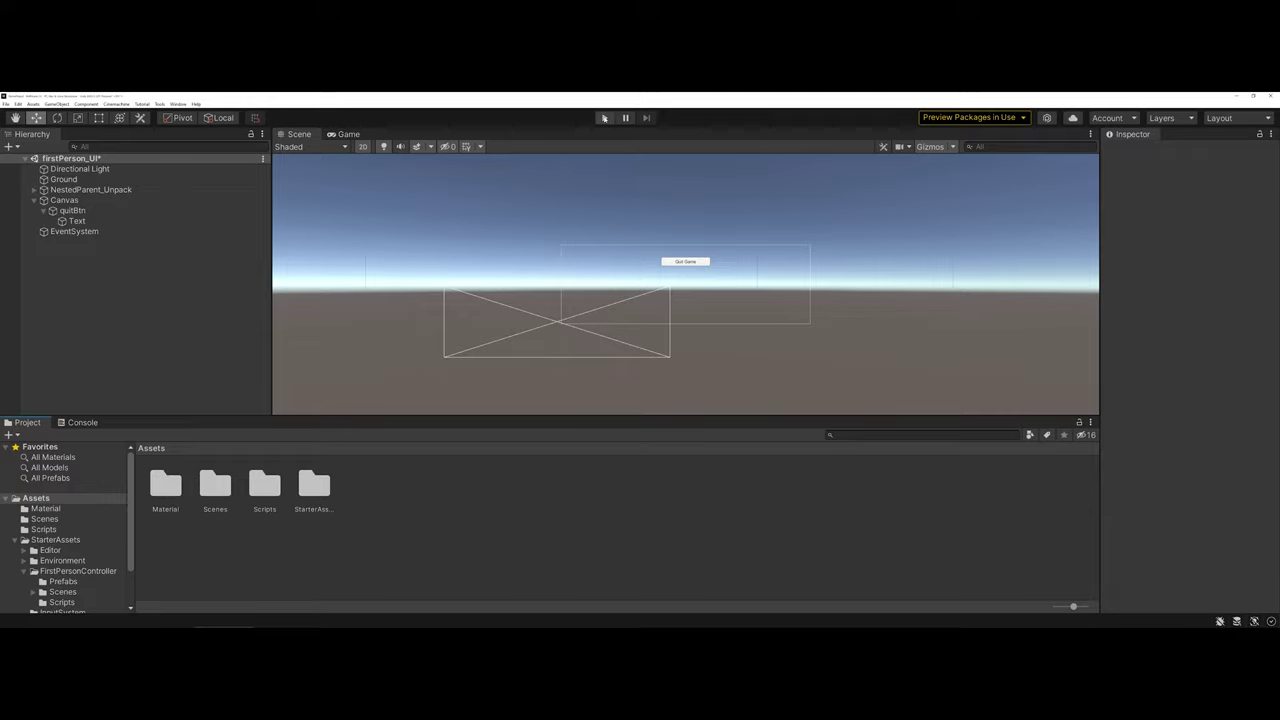
Step: Play-test the Quit Game button, stop play mode, and save the scene with Ctrl+S
left_click(604, 118)
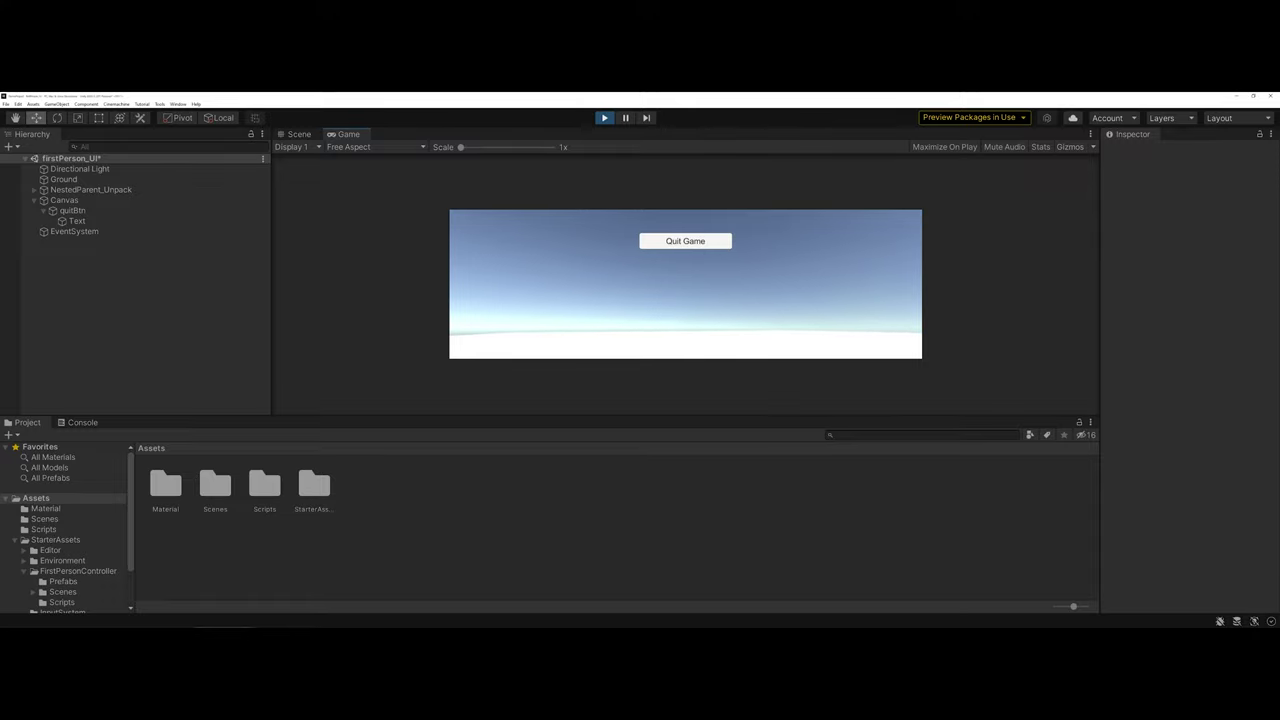
left_click(603, 118)
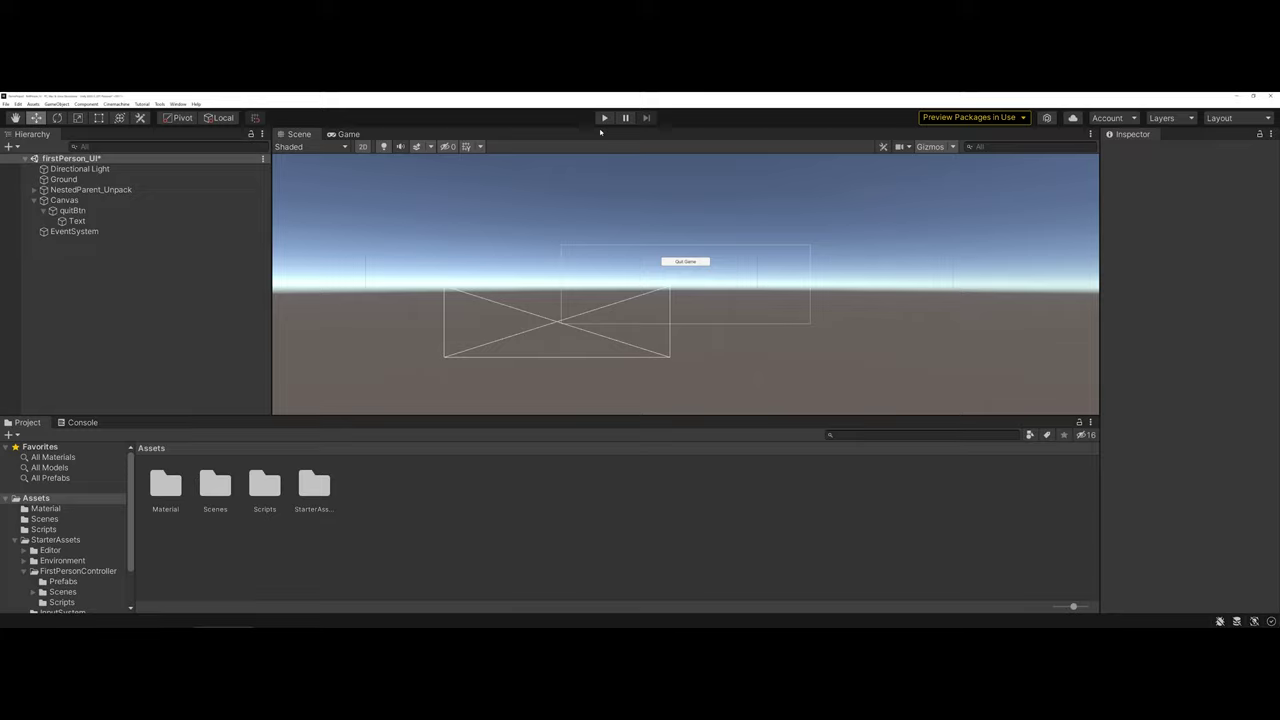
key("ctrl+s")
Step: In the Scripts folder, preview MenuManager and ShowHideCanvas, then open MenuManager.cs in Visual Studio
double_click(264, 485)
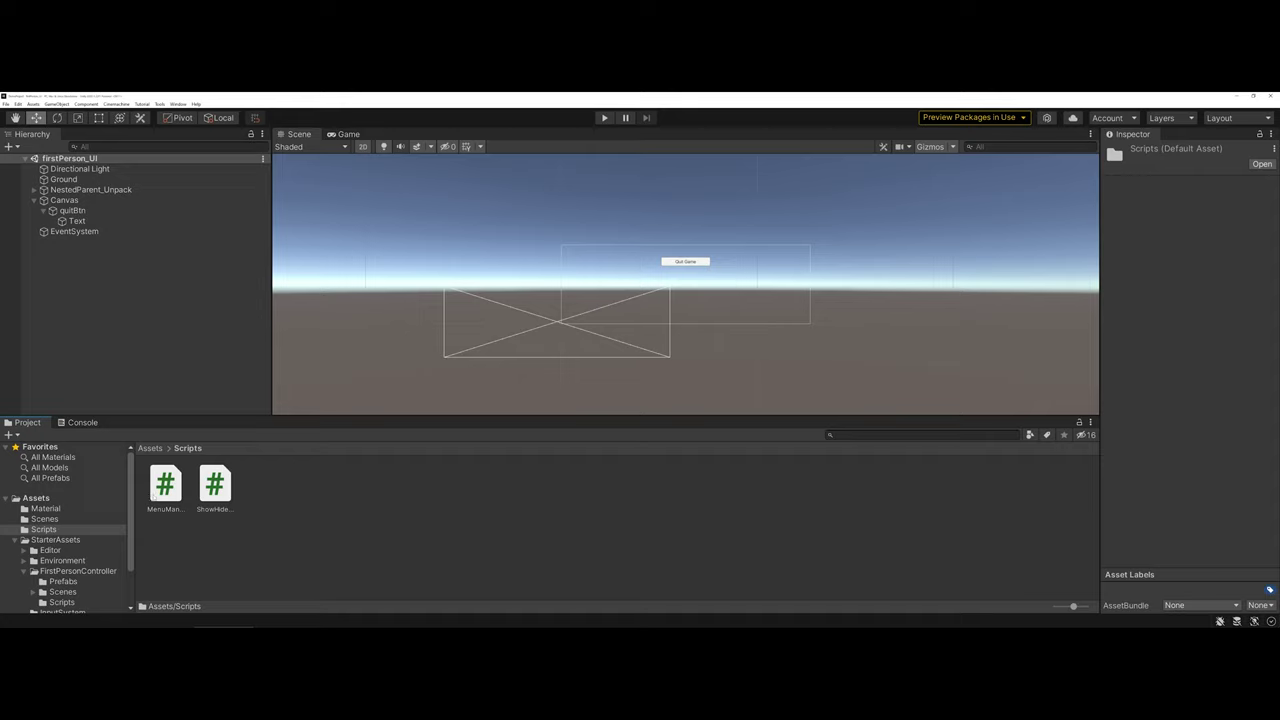
left_click(160, 490)
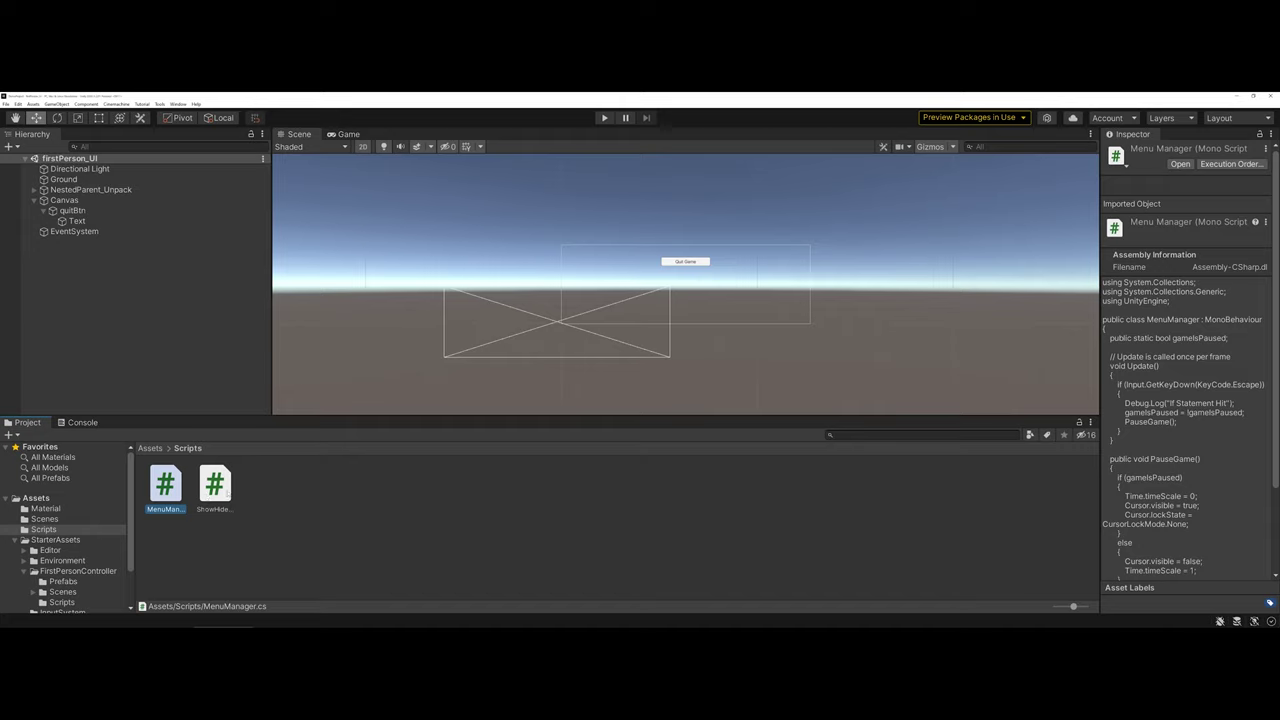
left_click(225, 489)
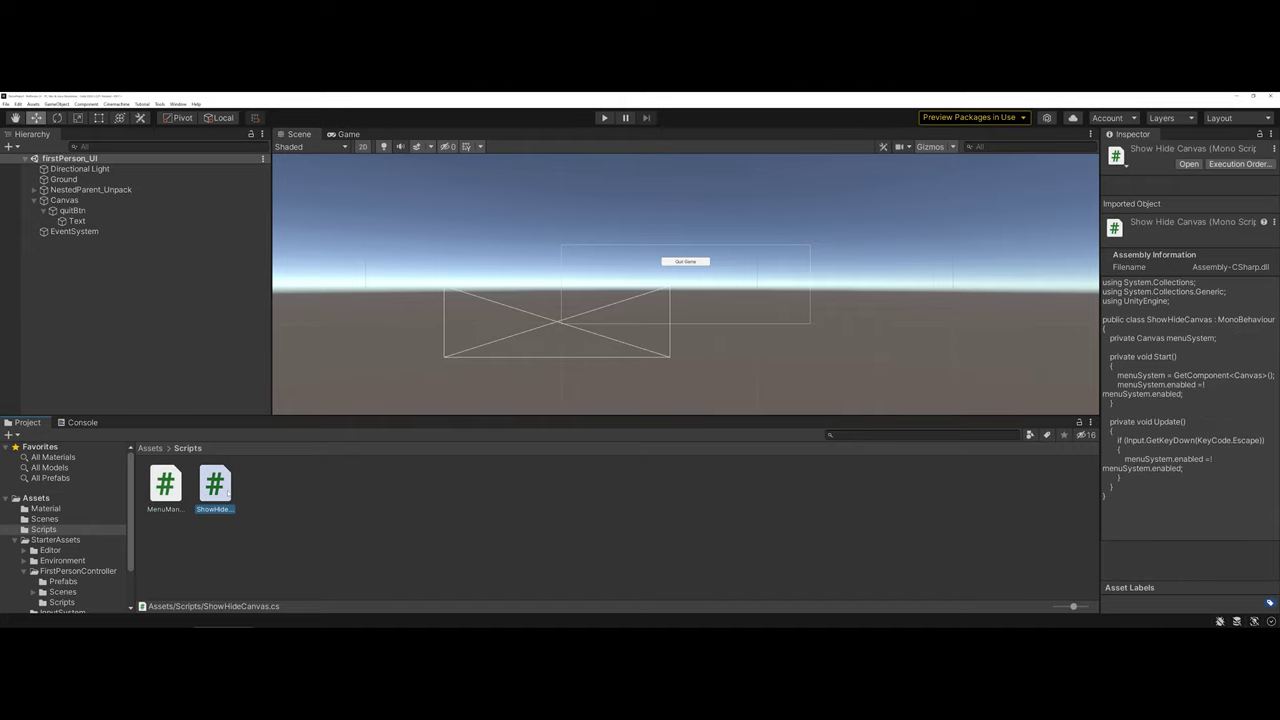
double_click(165, 485)
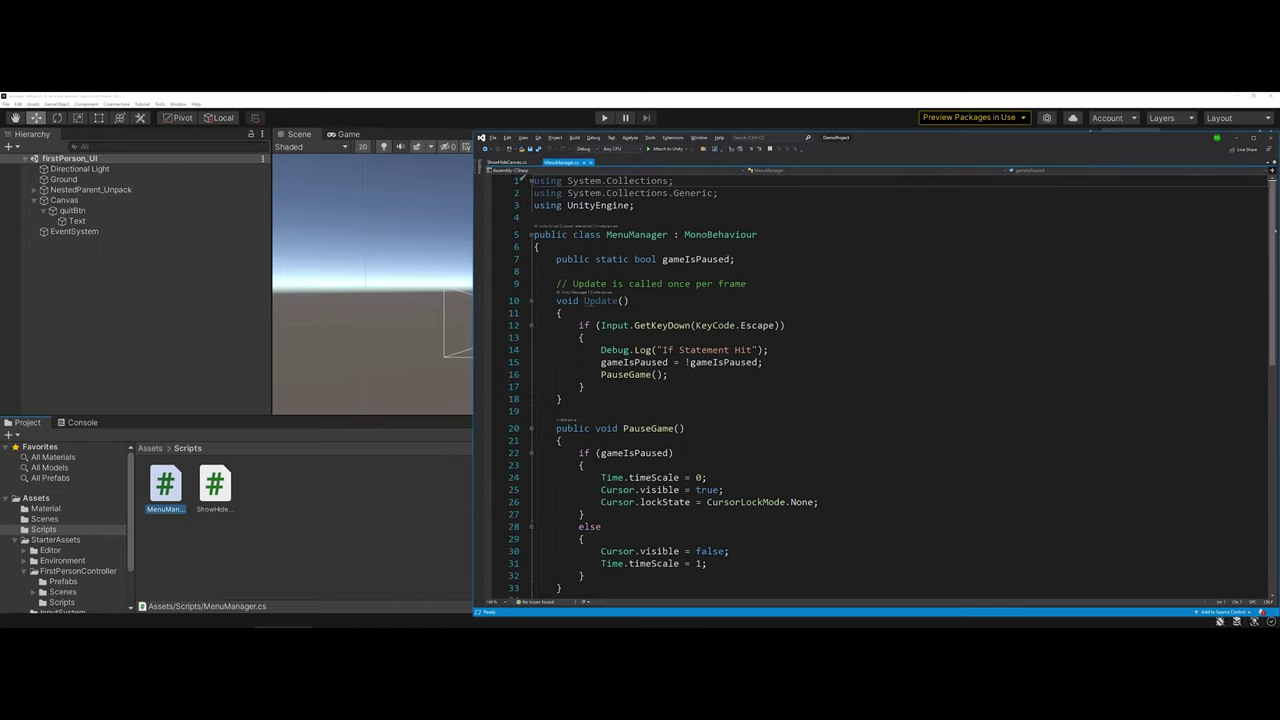
Step: Maximise Visual Studio, highlight gameIsPaused and cursor lines 25–26, scroll to ExitGame, then minimise
double_click(884, 141)
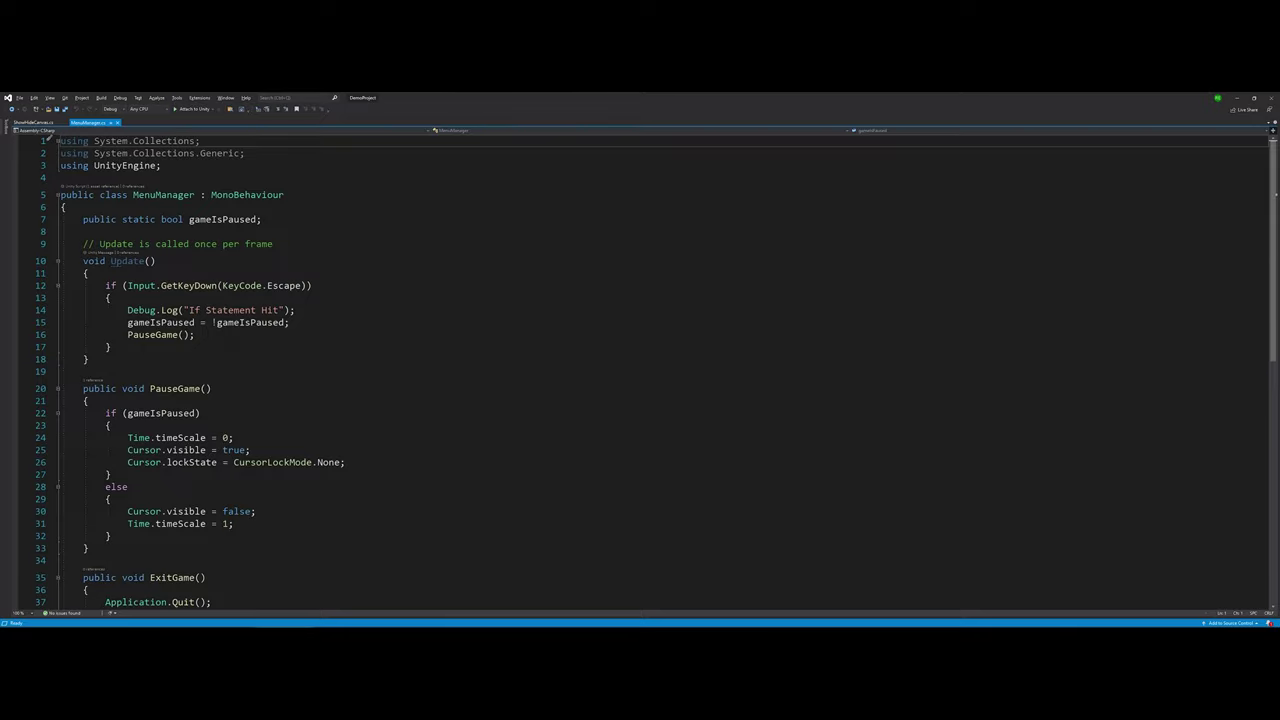
left_click_drag(83, 219, 262, 219)
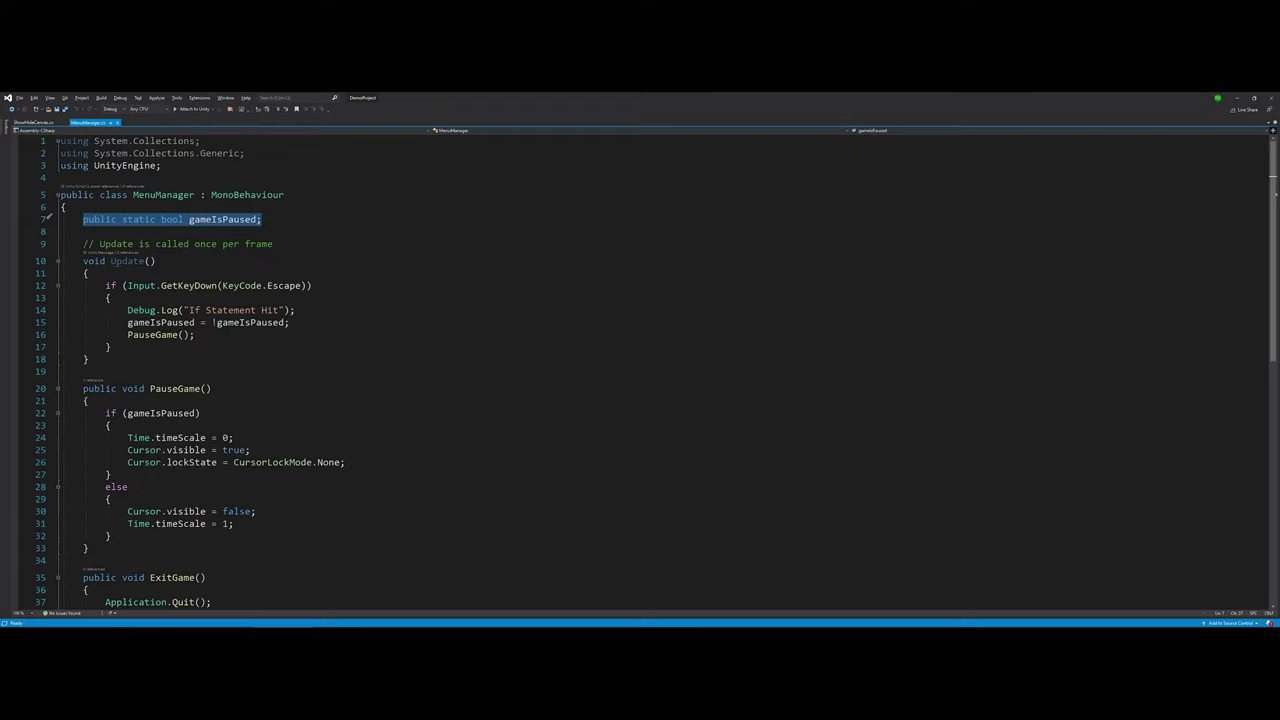
left_click_drag(127, 450, 345, 462)
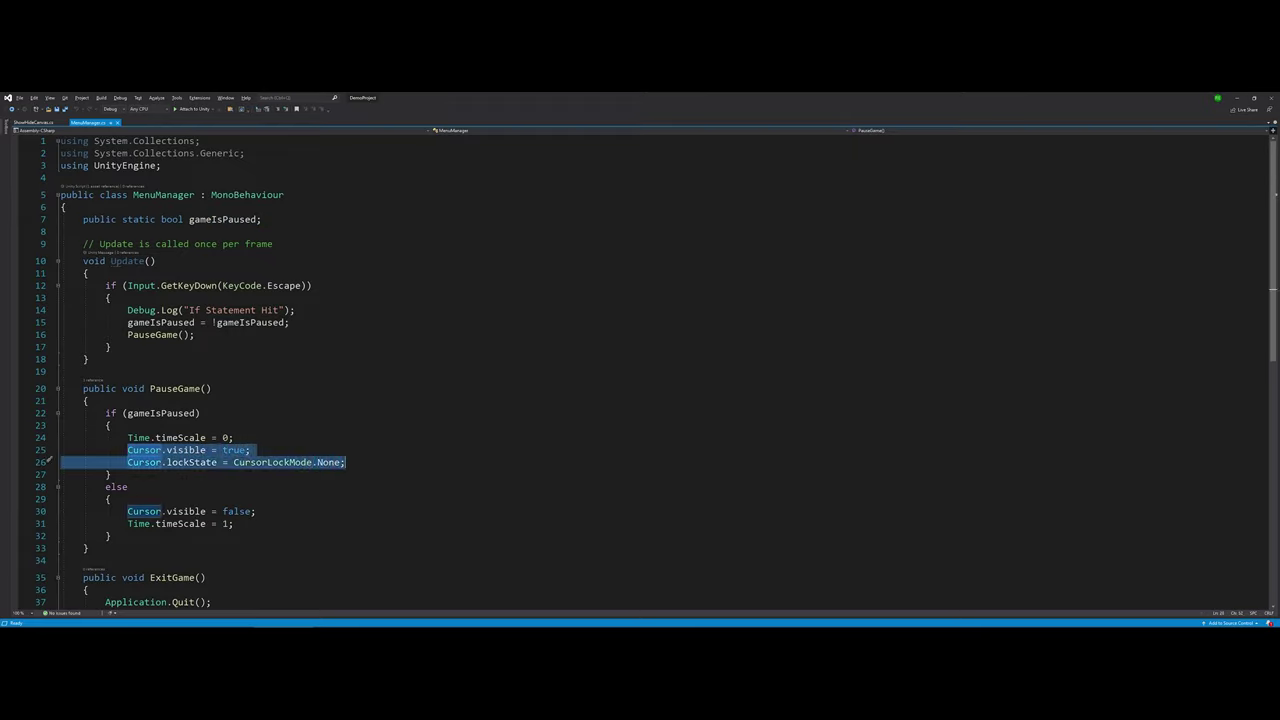
left_click(339, 462)
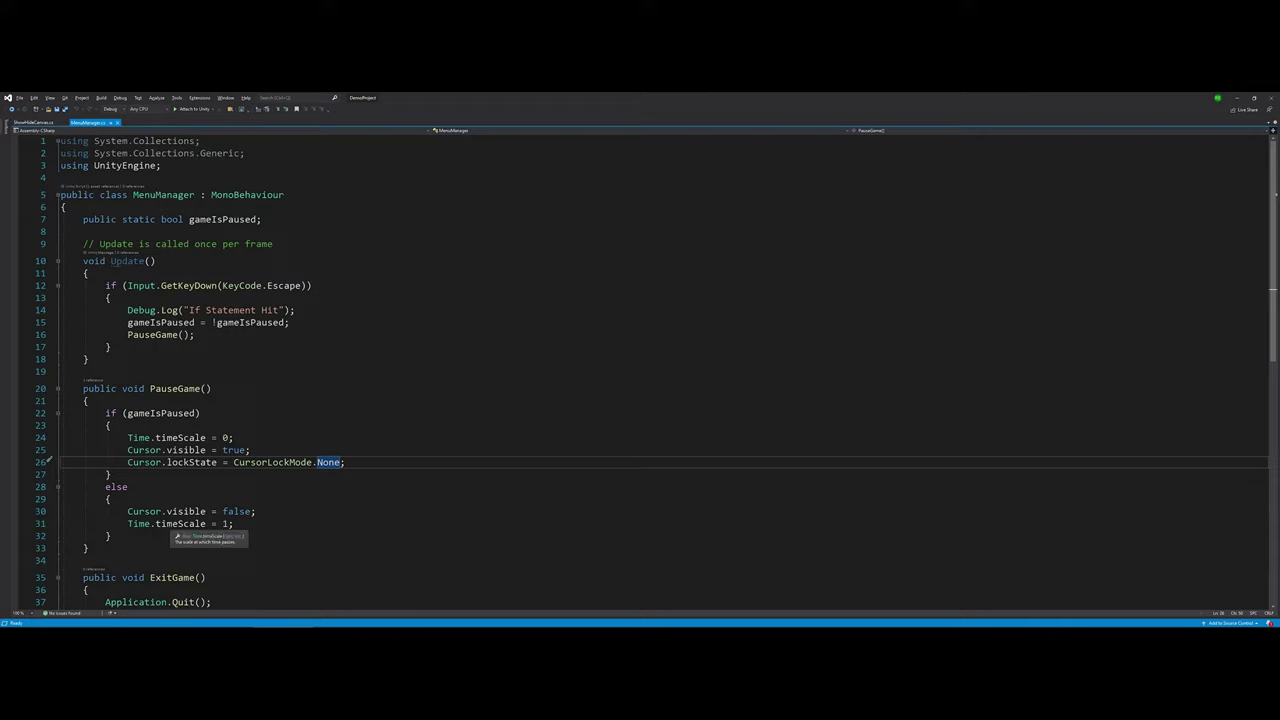
scroll(180, 524, "down", 2)
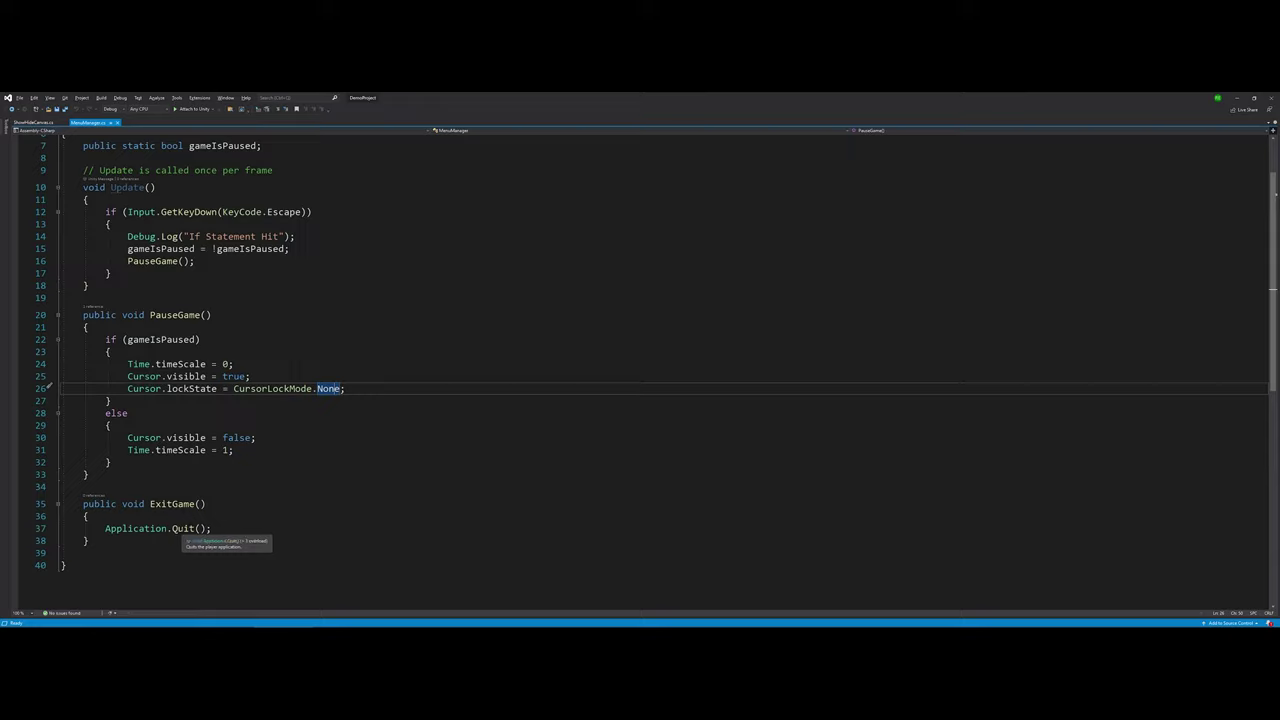
left_click(1241, 99)
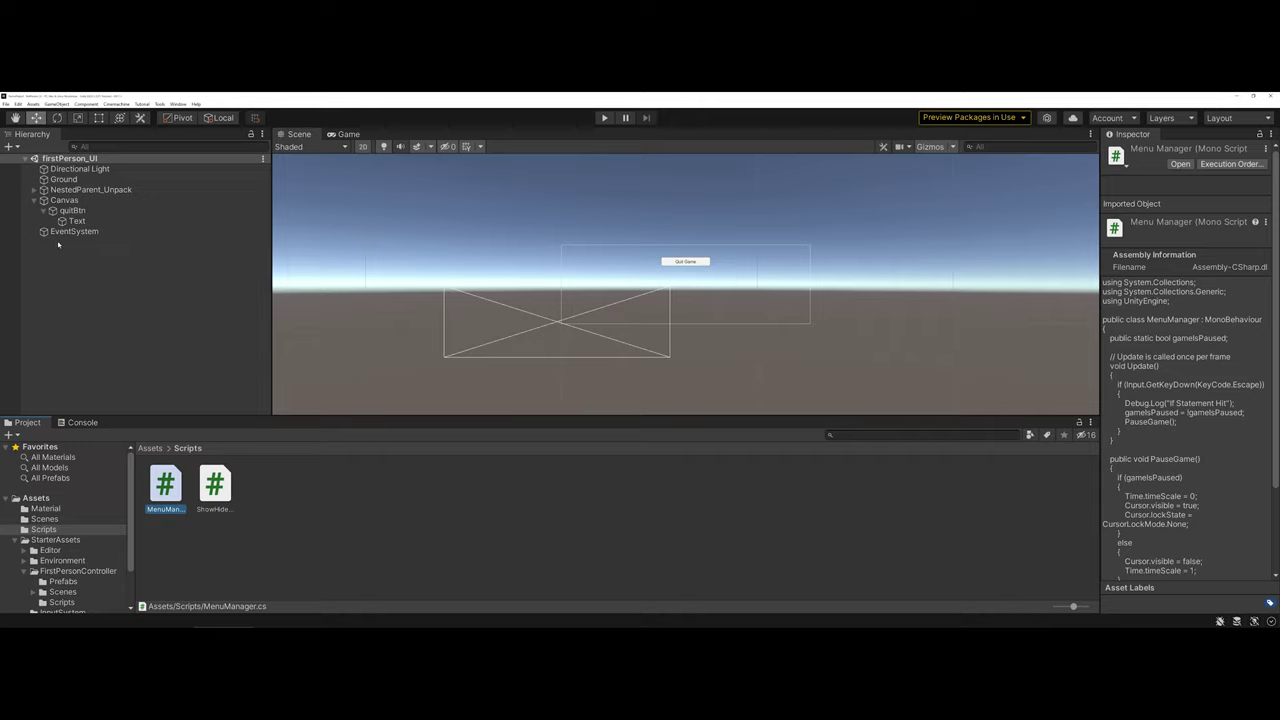
Step: Drag the MenuManager script onto the EventSystem object to add it as a component
left_click(42, 211)
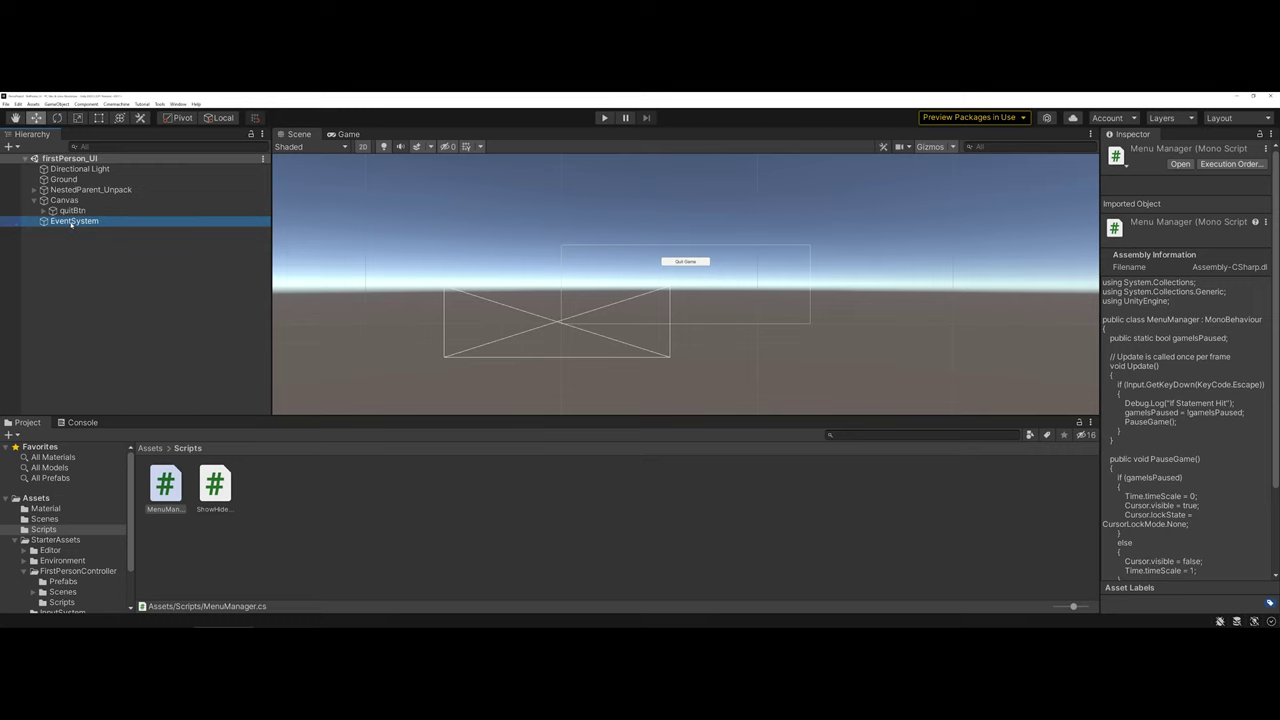
left_click(70, 221)
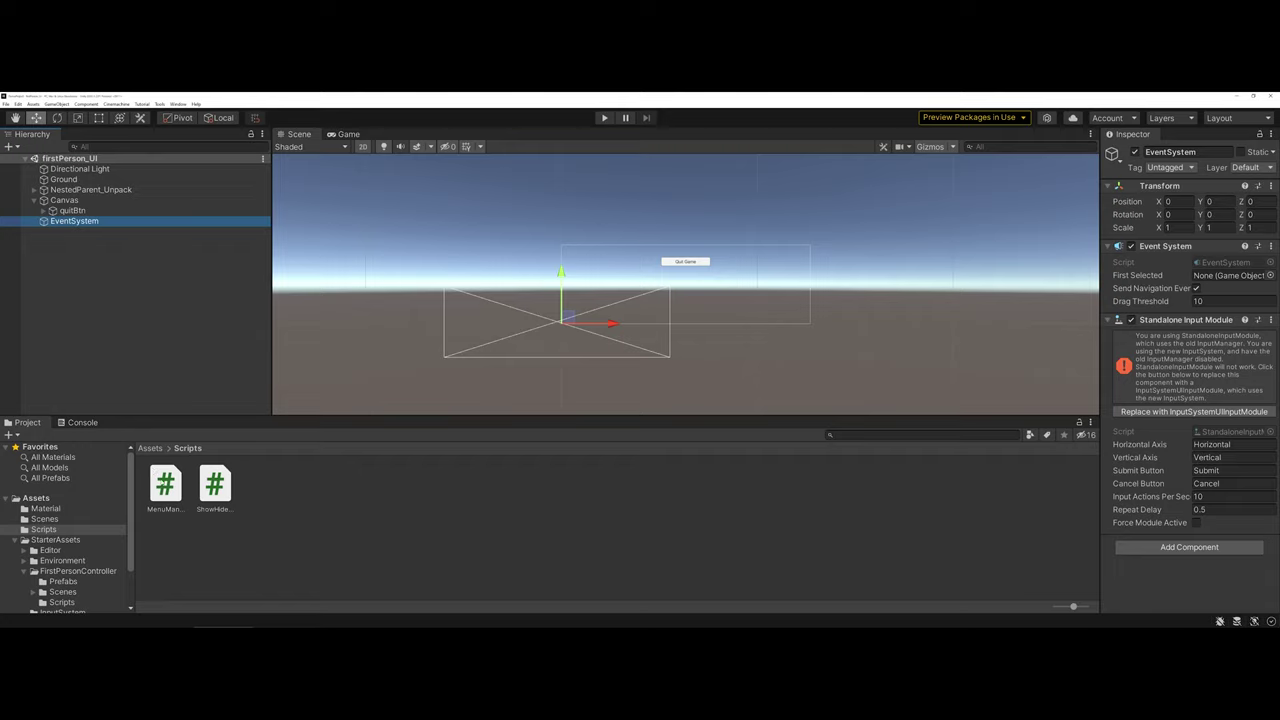
left_click_drag(88, 222, 87, 223)
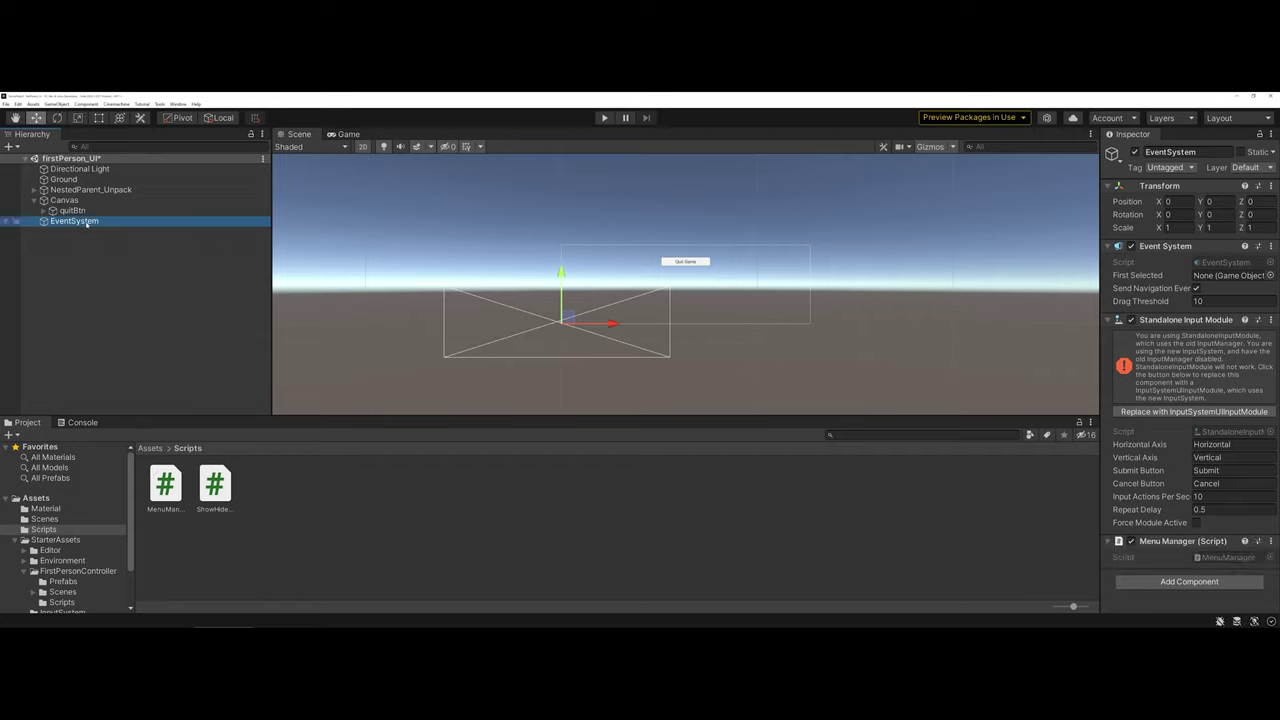
left_click(74, 211)
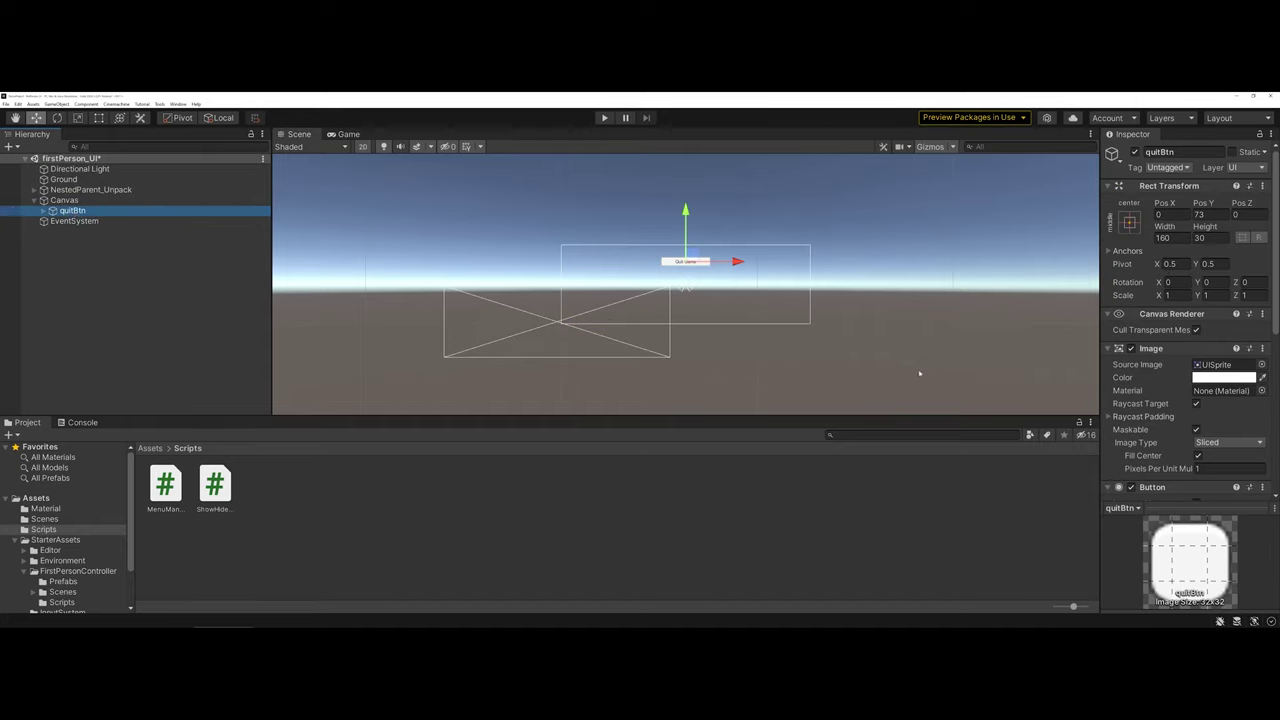
Step: Add a quitBtn On Click entry targeting EventSystem that calls MenuManager.ExitGame()
scroll(1125, 350, "down", 5)
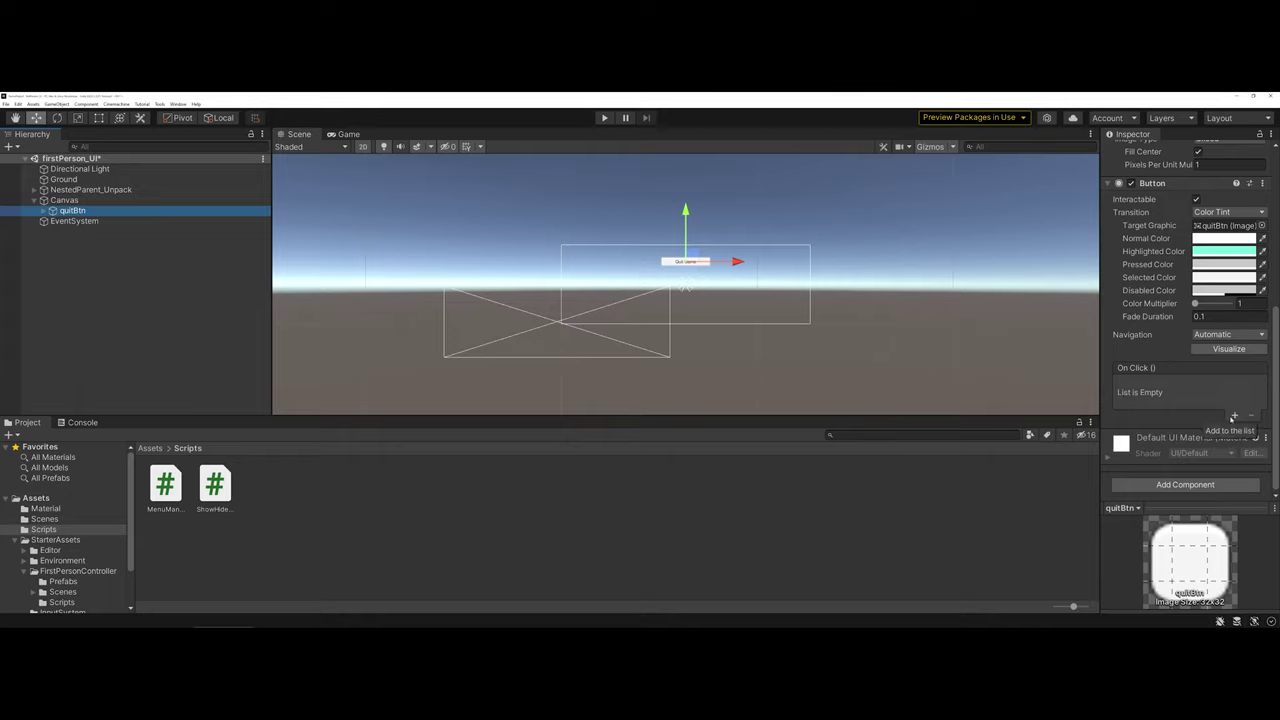
left_click(1233, 416)
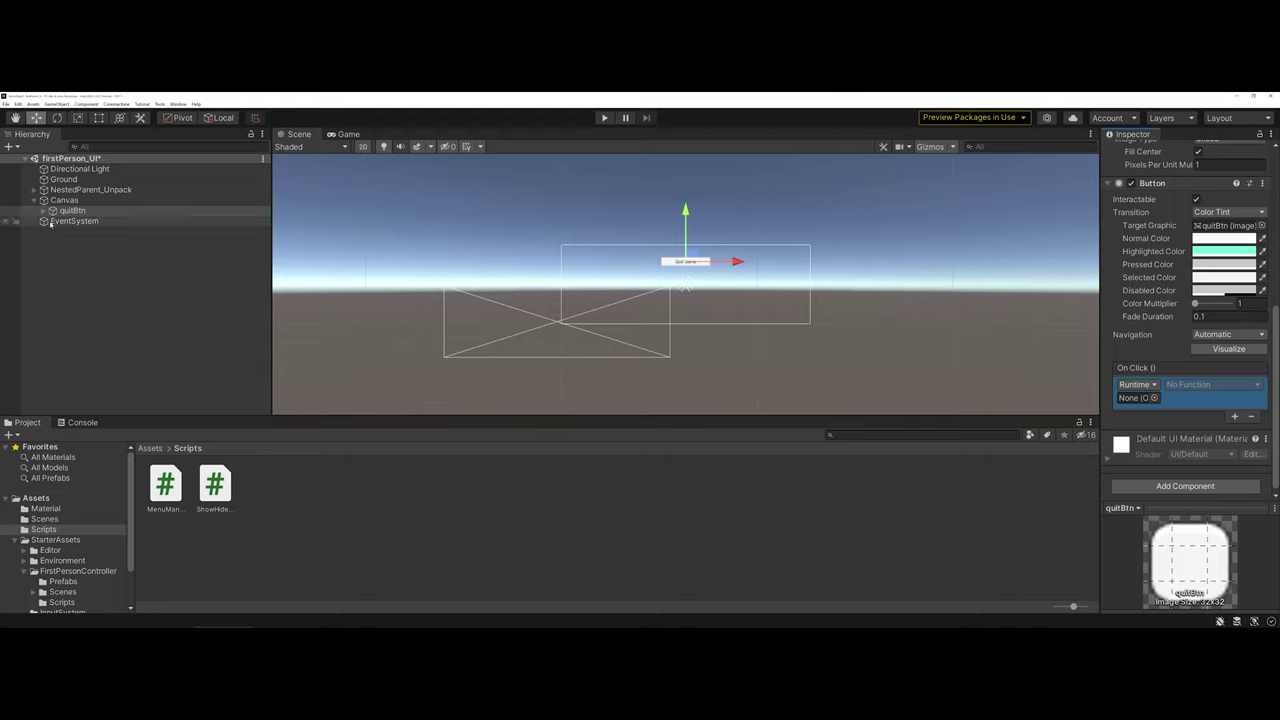
left_click_drag(50, 222, 1140, 404)
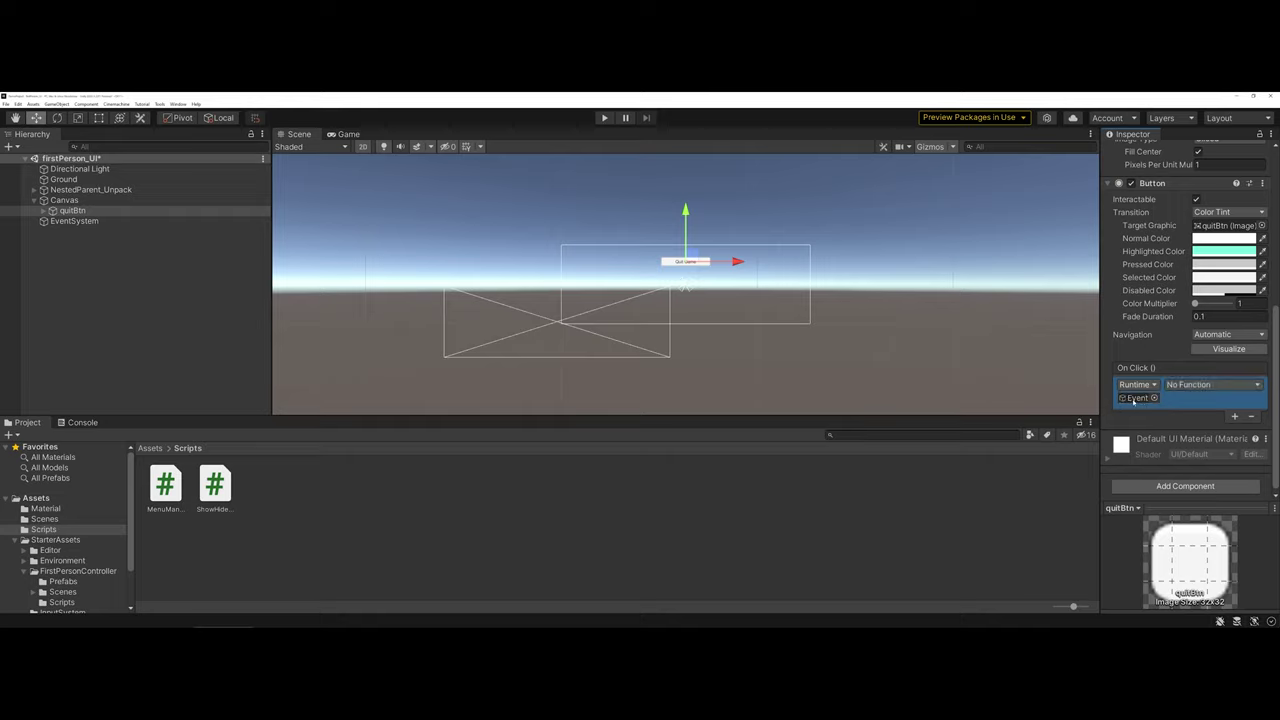
left_click(1217, 386)
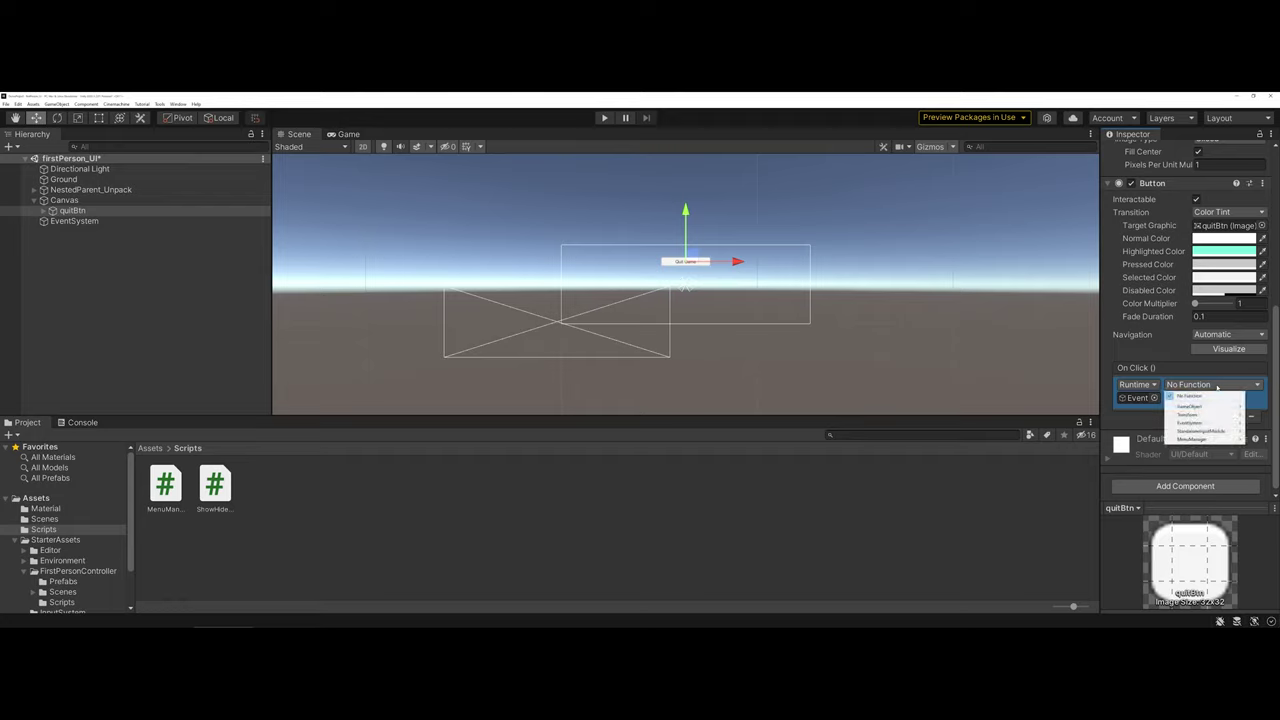
mouse_move(1199, 441)
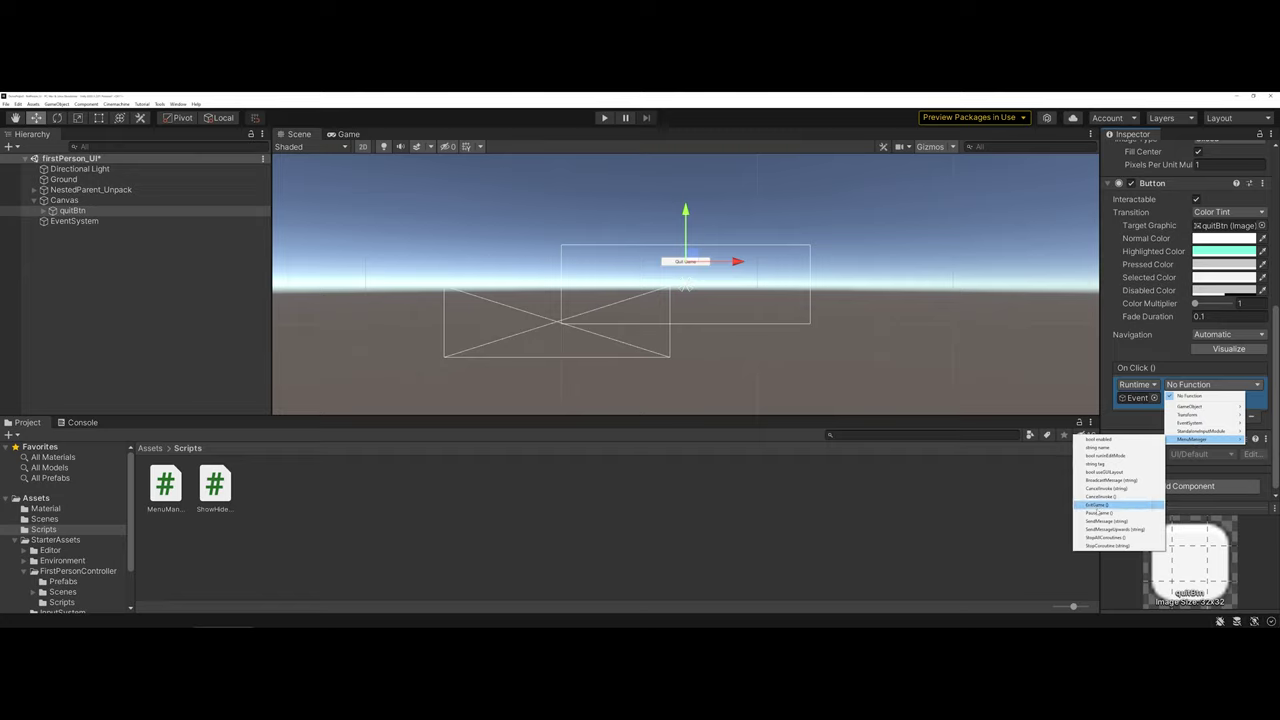
left_click(1097, 505)
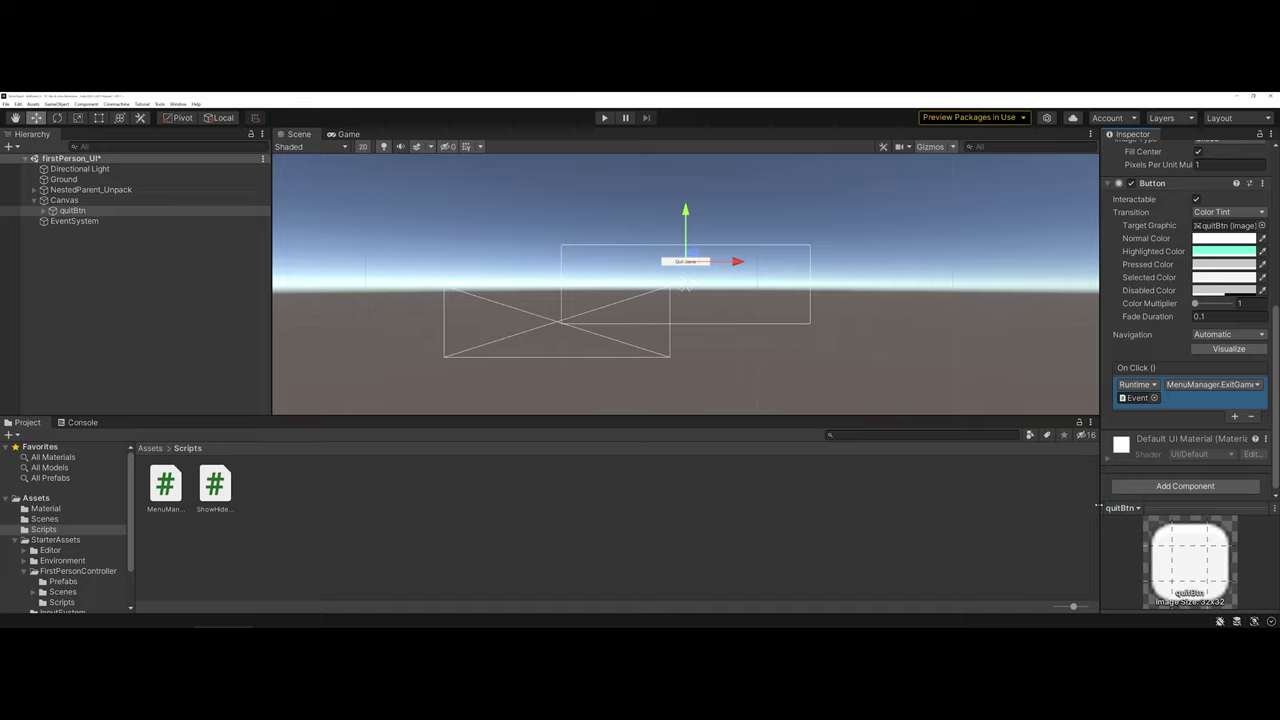
Step: Open File > Build Settings and start Build And Run
left_click(18, 104)
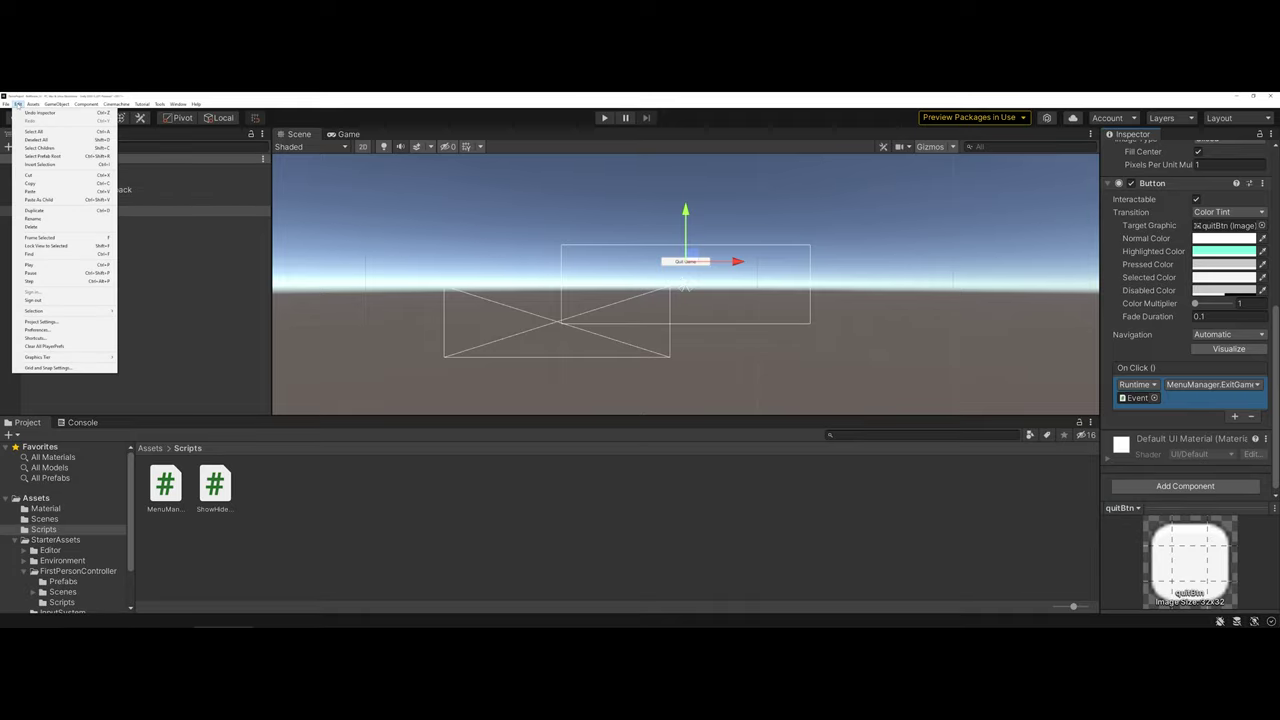
mouse_move(6, 106)
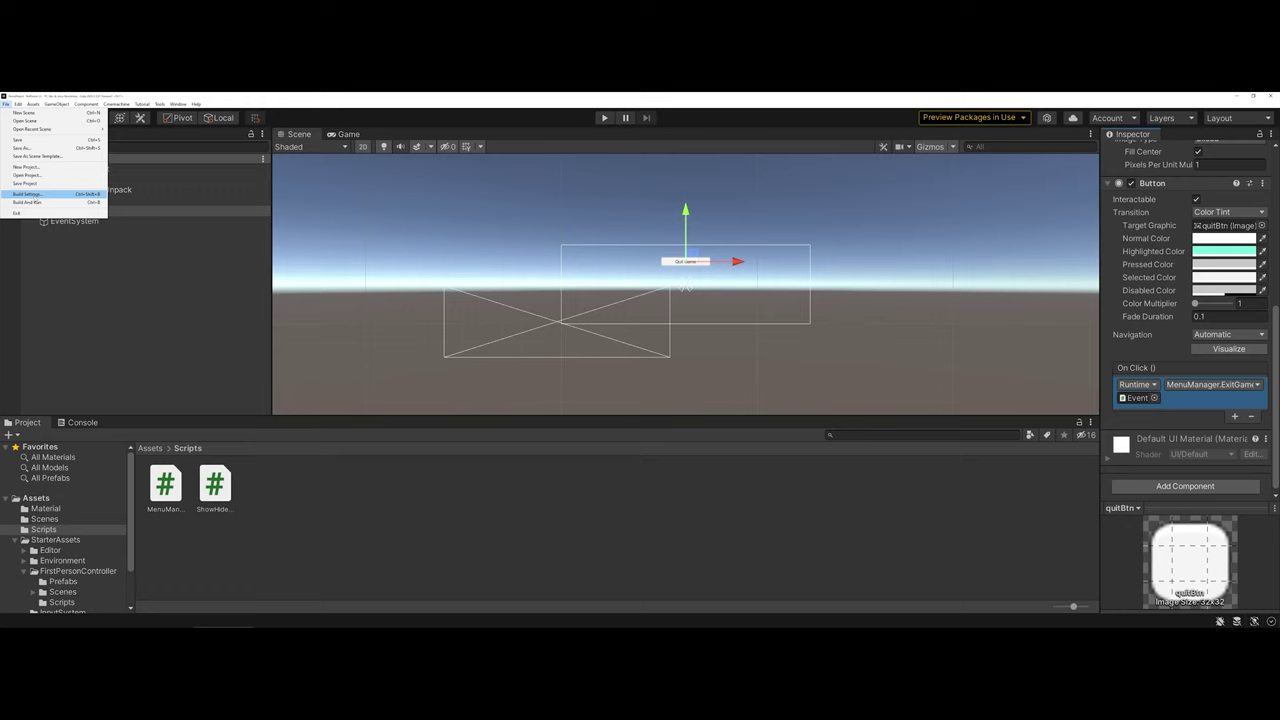
left_click(28, 193)
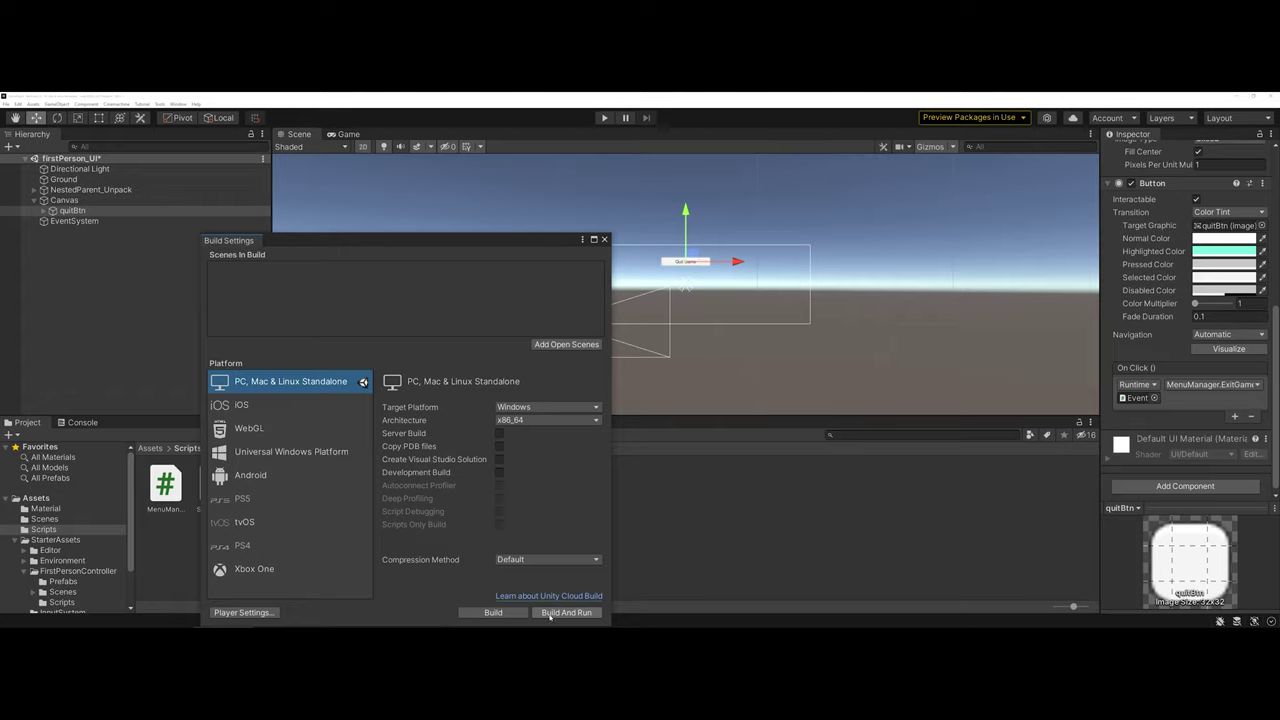
left_click(549, 613)
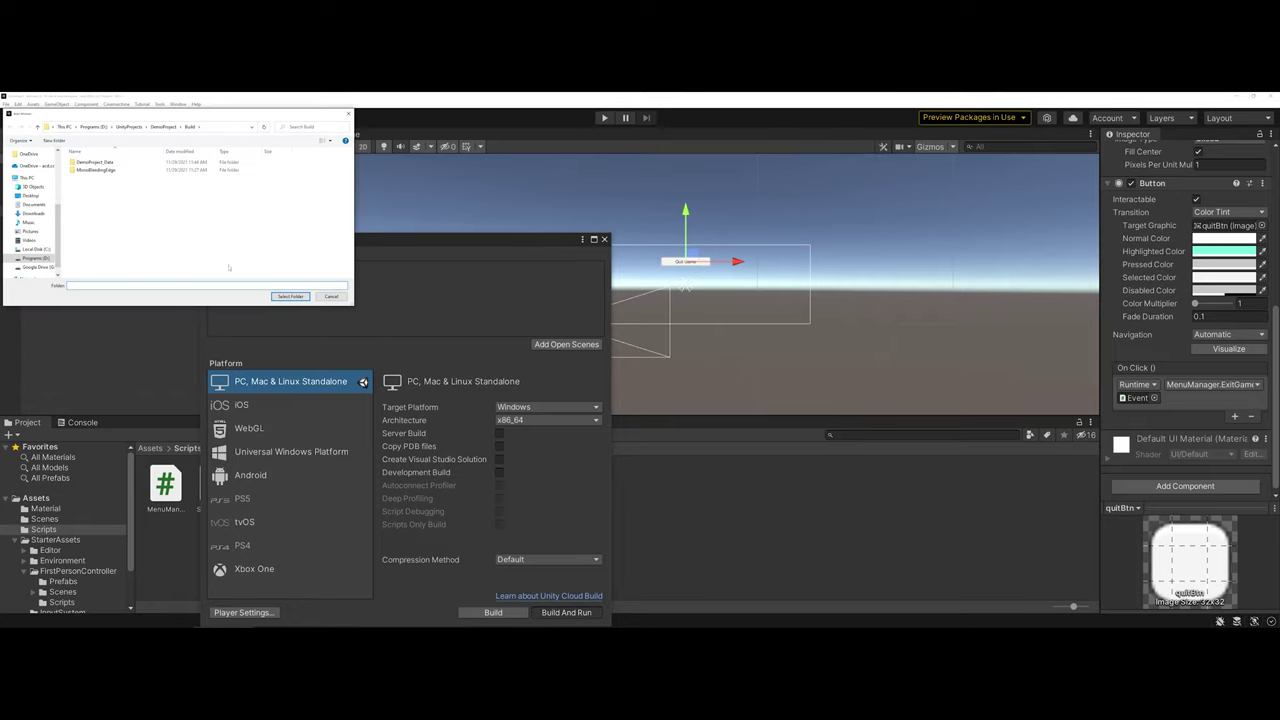
Step: Create a BuildFirstPerson folder inside DemoProject and select it as the build destination
left_click(163, 127)
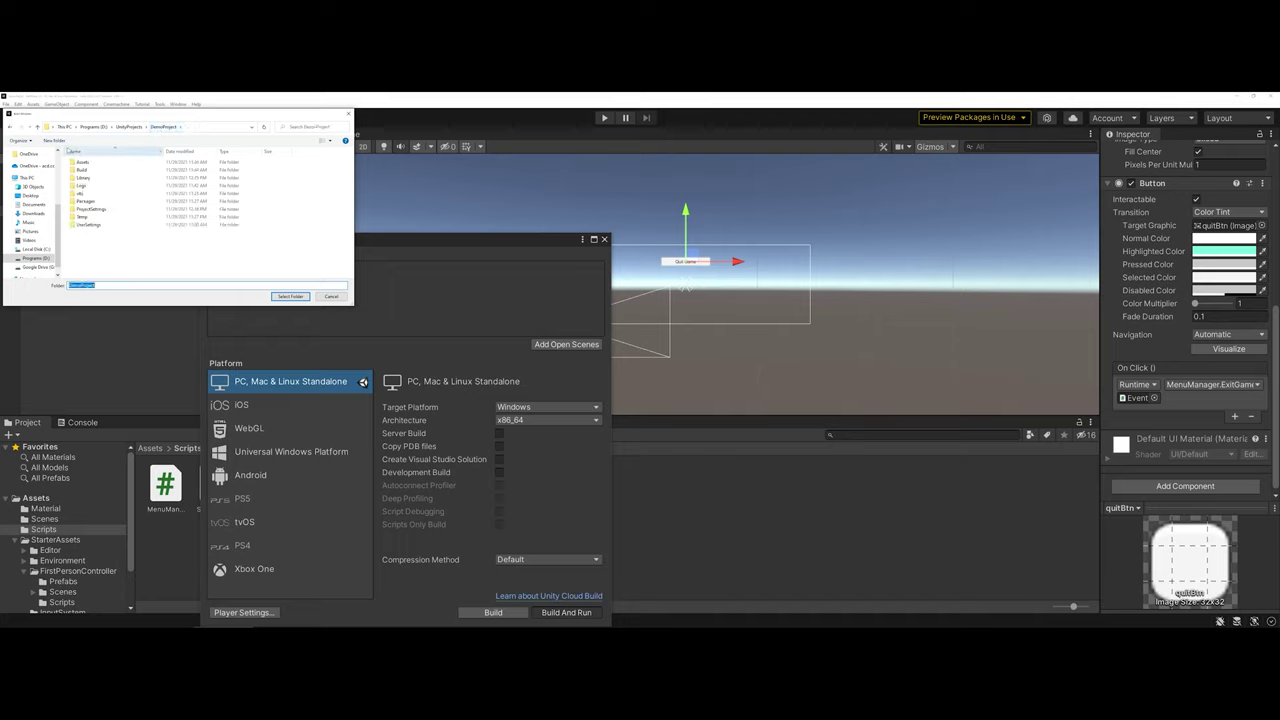
left_click(55, 140)
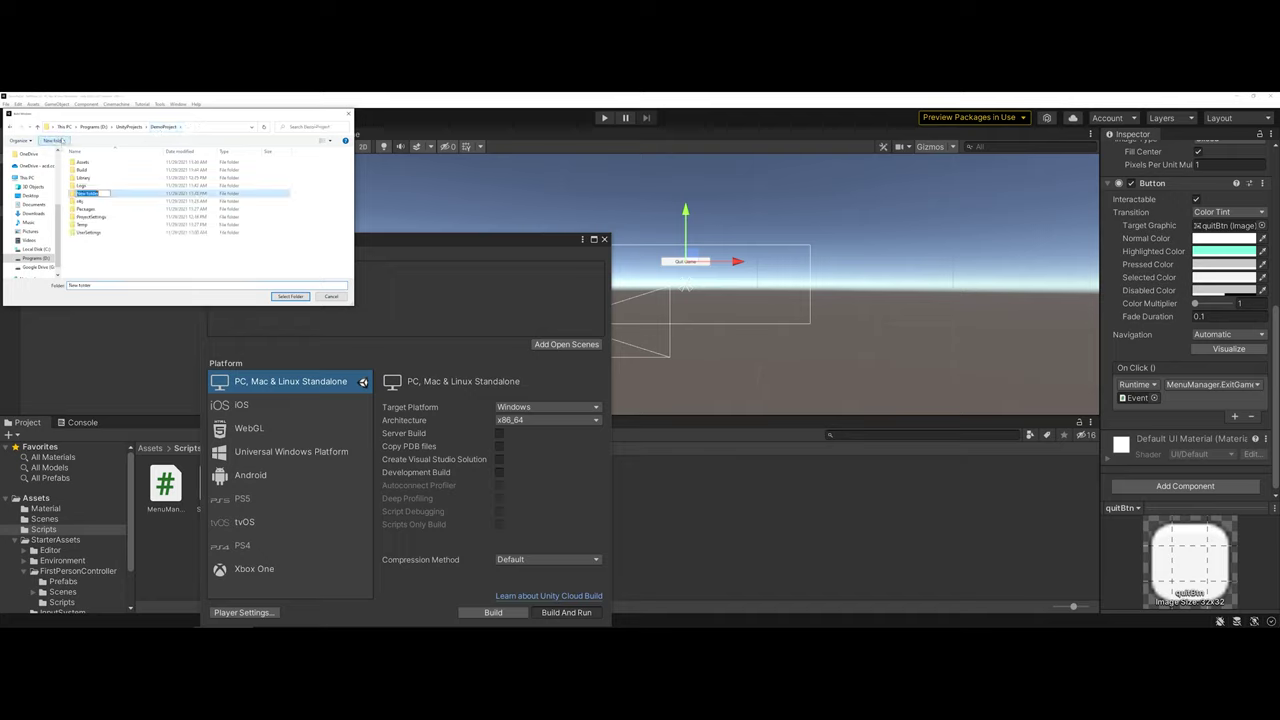
type("BuildFirstPerson")
key("Return")
double_click(76, 177)
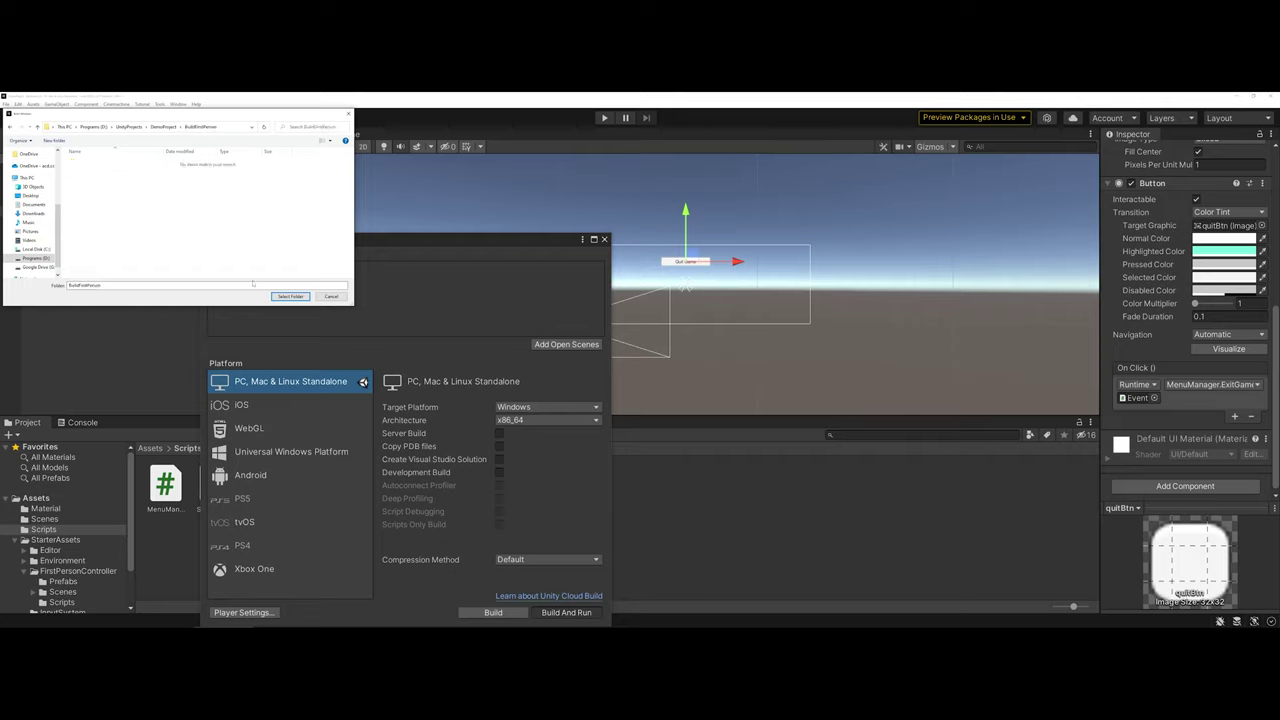
left_click(292, 296)
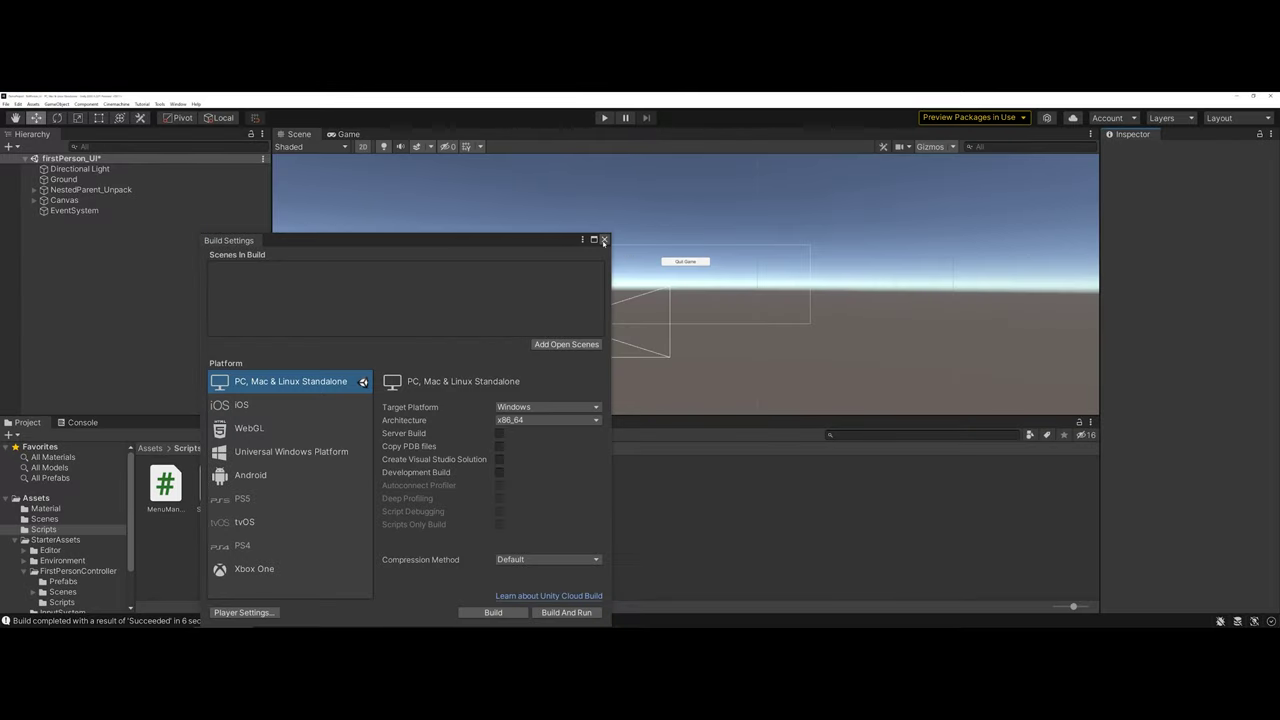
Step: Close Build Settings and click Quit Game in the running build to confirm it exits
left_click(604, 240)
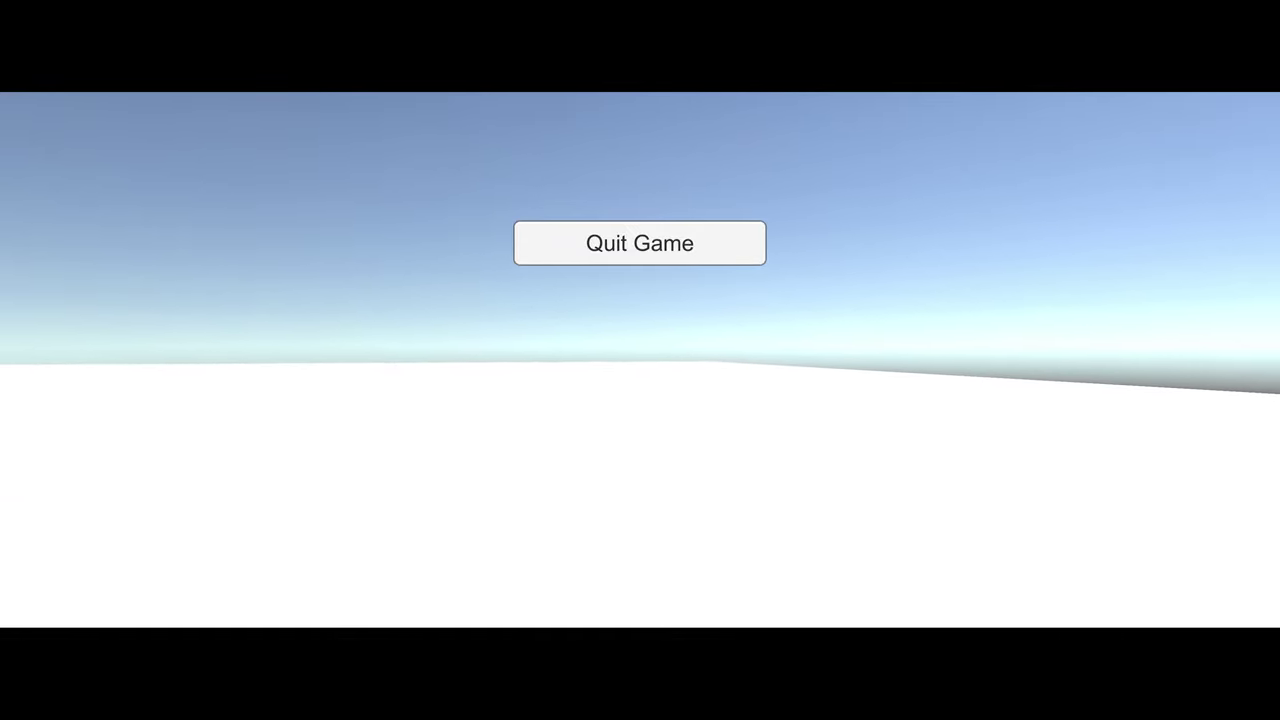
left_click(622, 258)
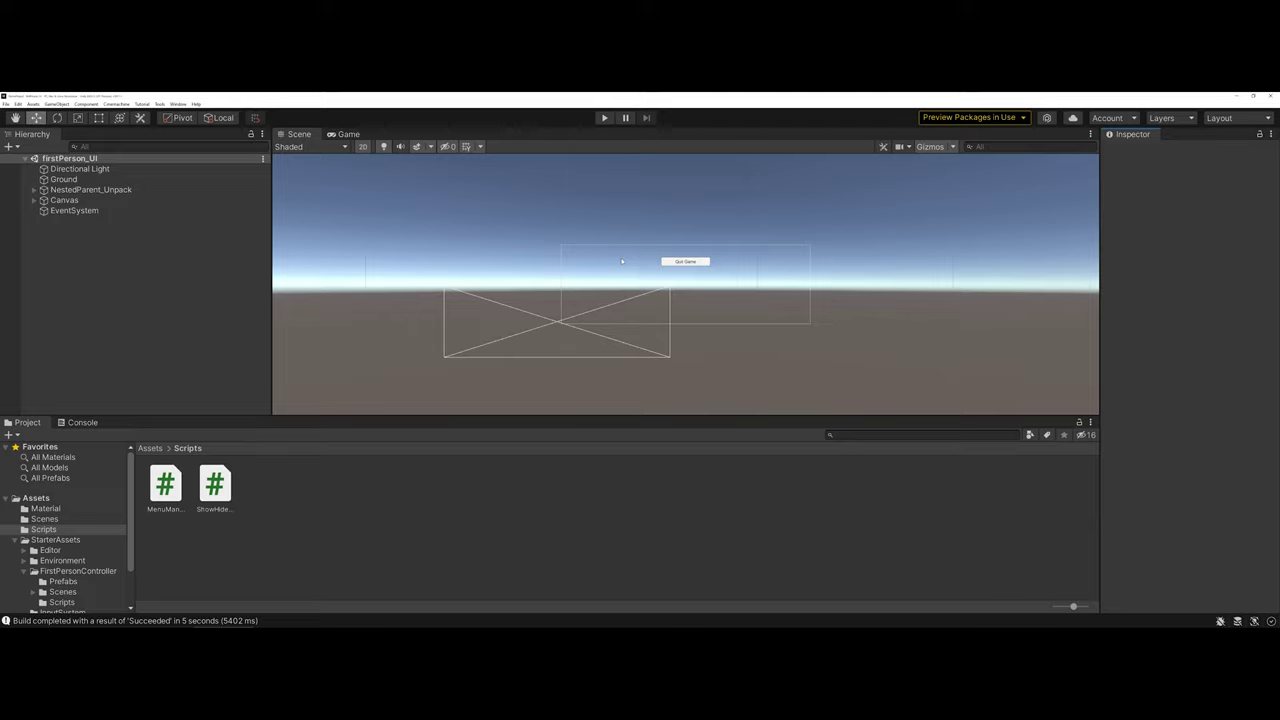
Step: Select ShowHideCanvas in the Scripts folder and open it in Visual Studio
left_click(228, 490)
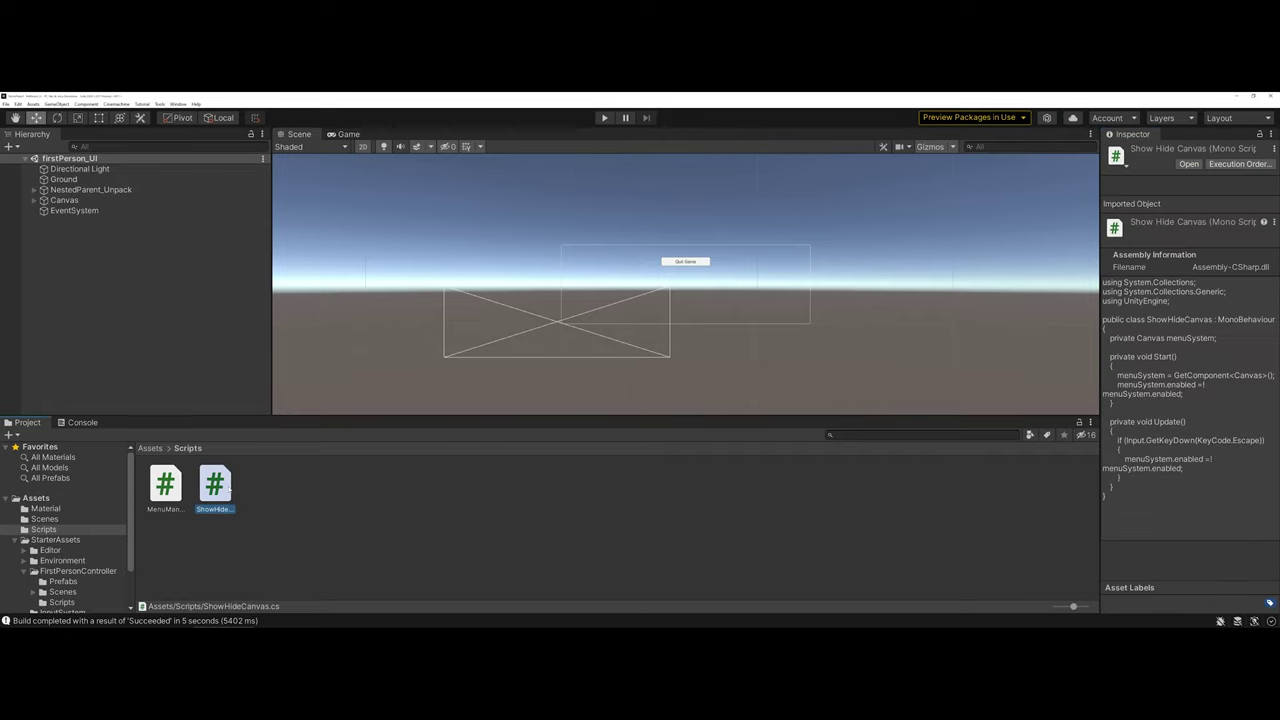
double_click(215, 487)
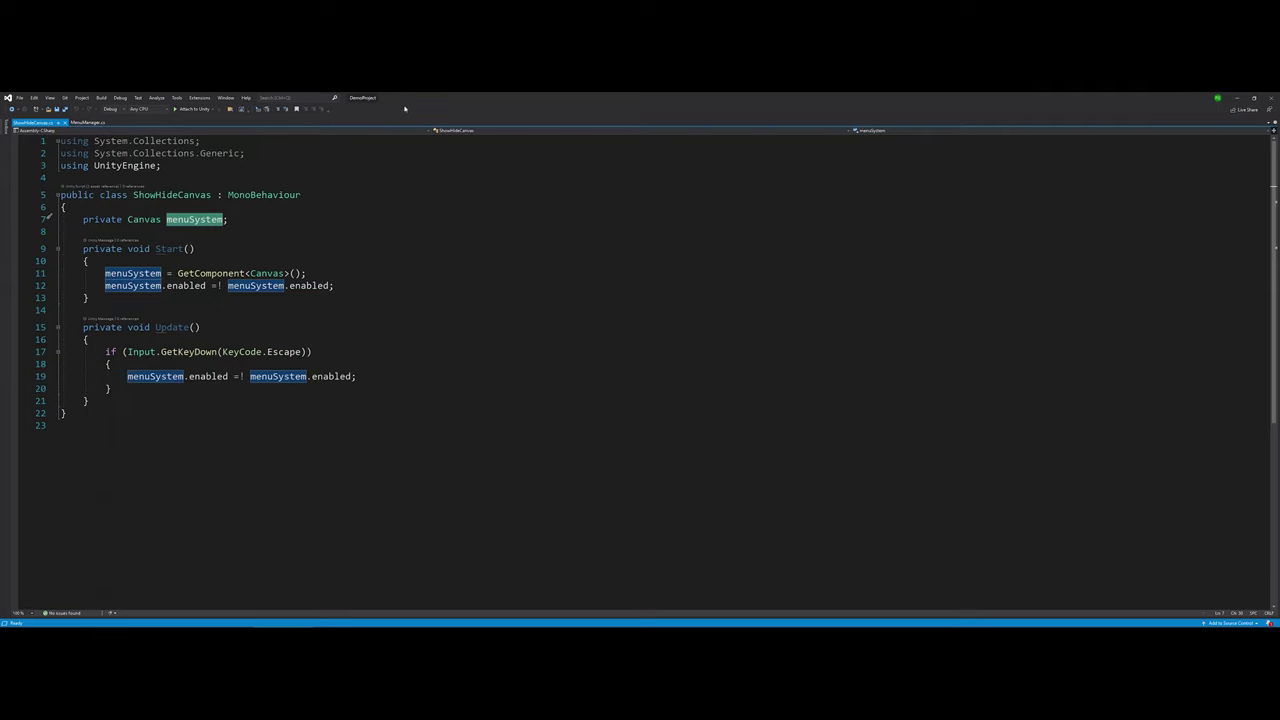
Step: Restore the ShowHideCanvas.cs Visual Studio window to a smaller size over Unity
left_click_drag(411, 104, 588, 117)
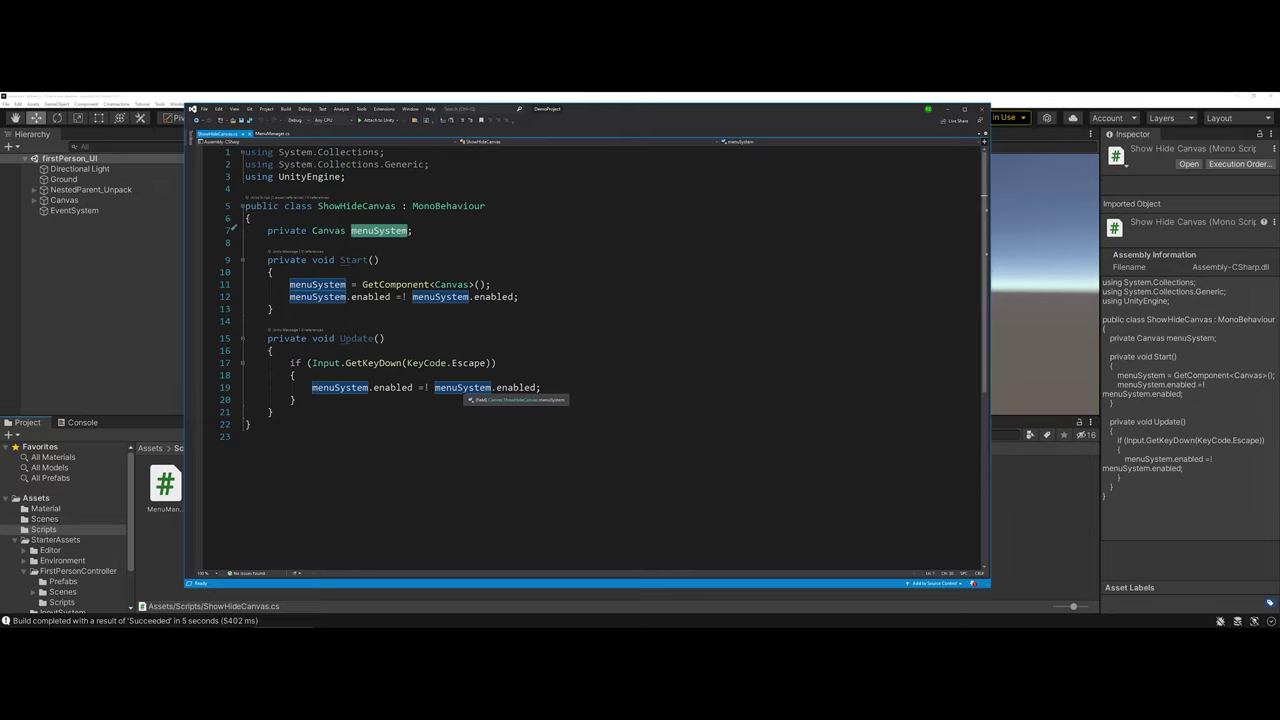
Step: Rename the Canvas object to menuSystem and check it against the script's field name
left_click(110, 310)
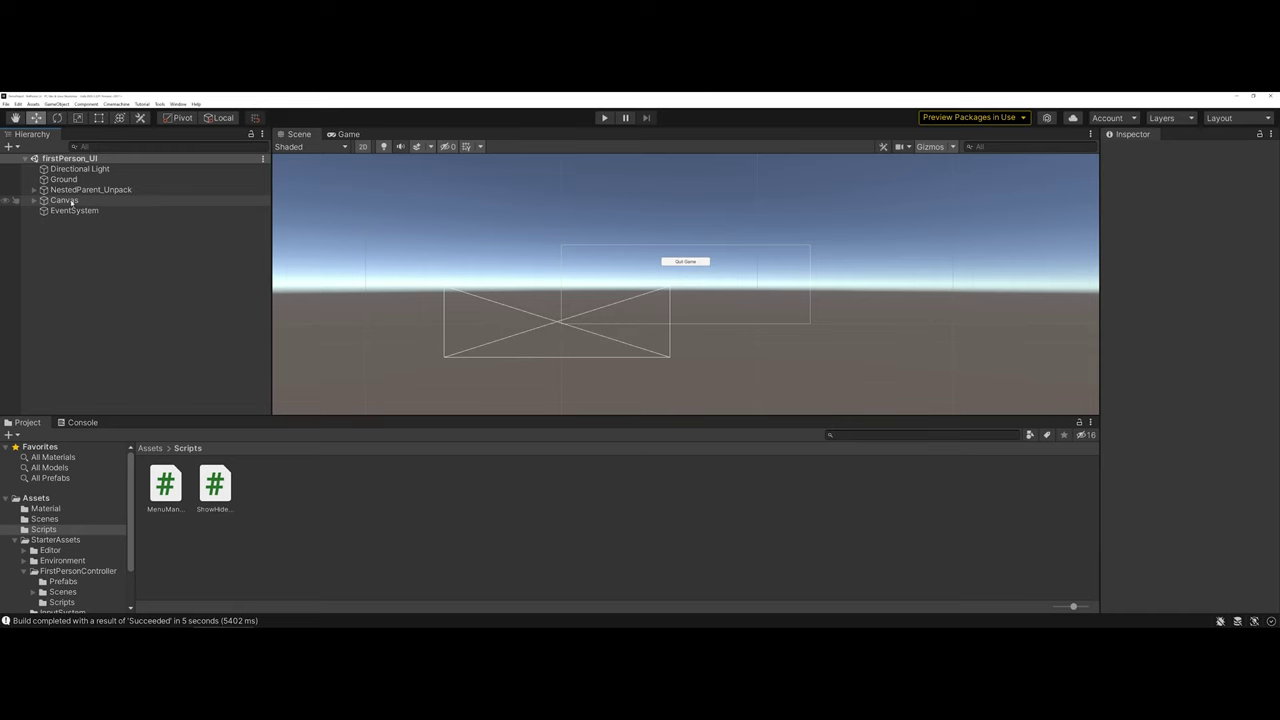
left_click(64, 200)
left_click(1165, 152)
double_click(1165, 152)
type("menuSystem")
key("Return")
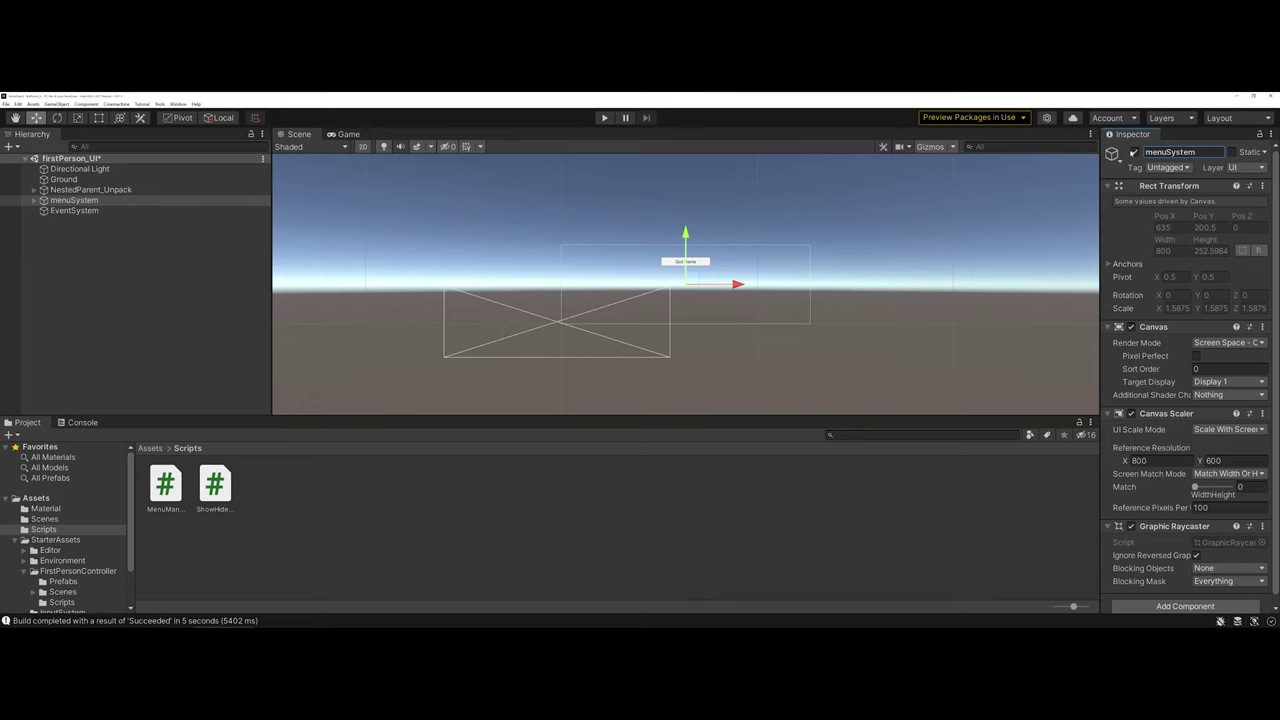
key("alt+Tab")
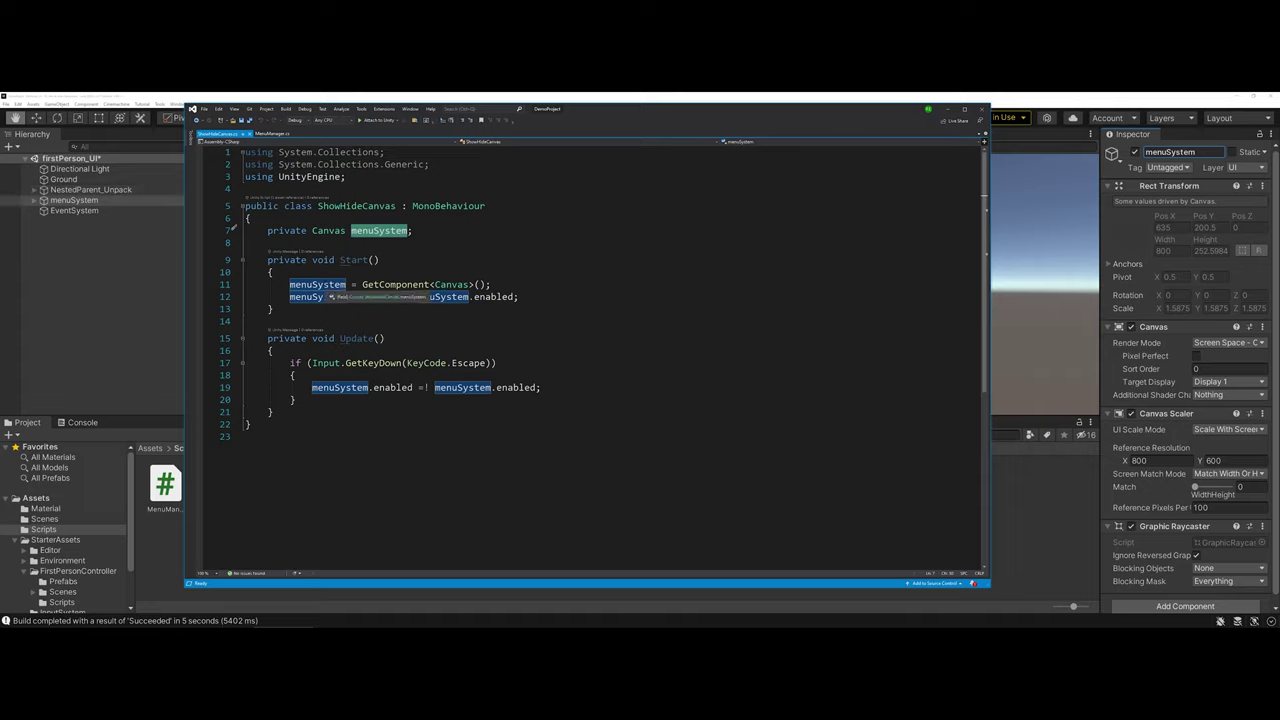
left_click(148, 306)
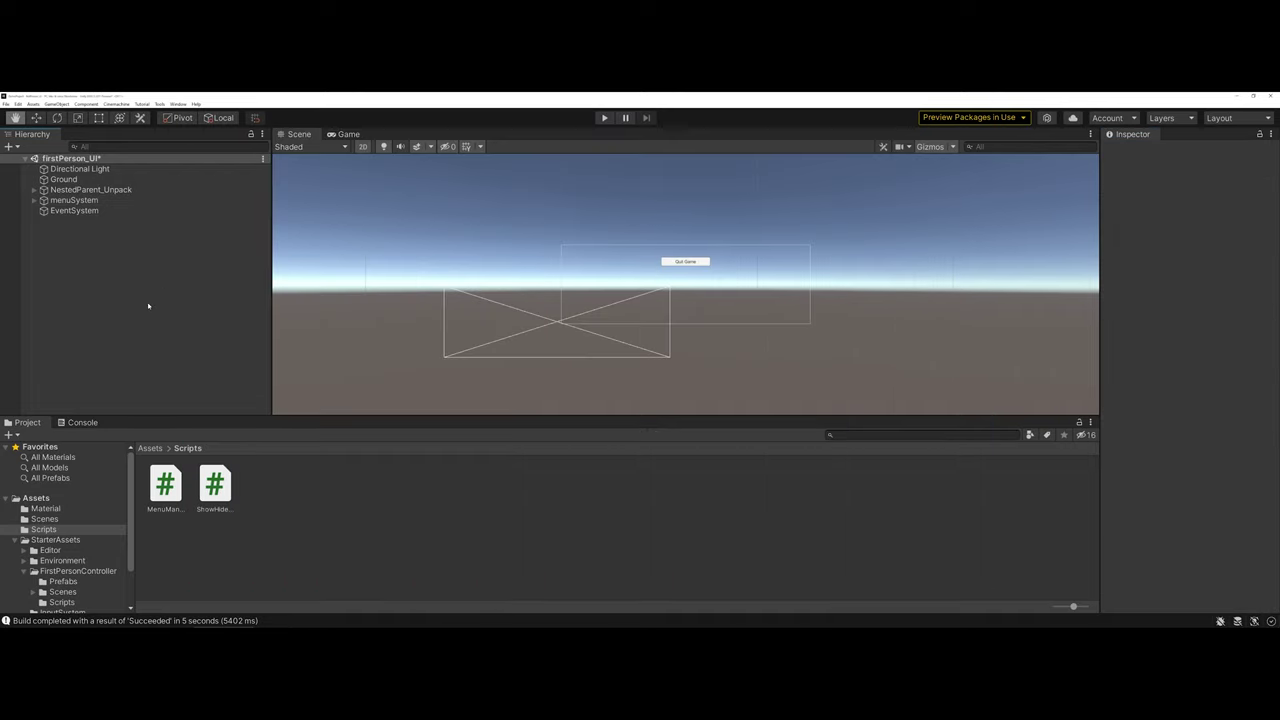
Step: Save the scene, then add ShowHideCanvas to menuSystem and confirm its Show Hide Canvas (Script) component
key("ctrl+s")
left_click_drag(206, 470, 80, 202)
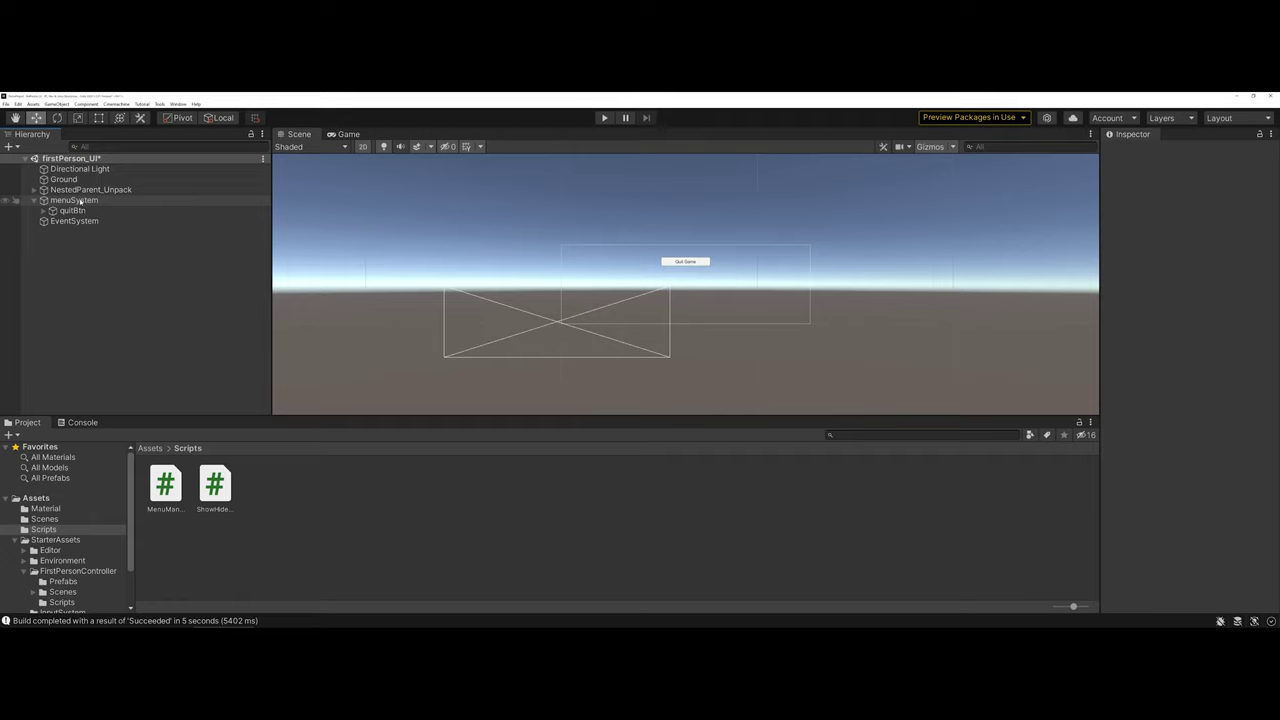
left_click(80, 201)
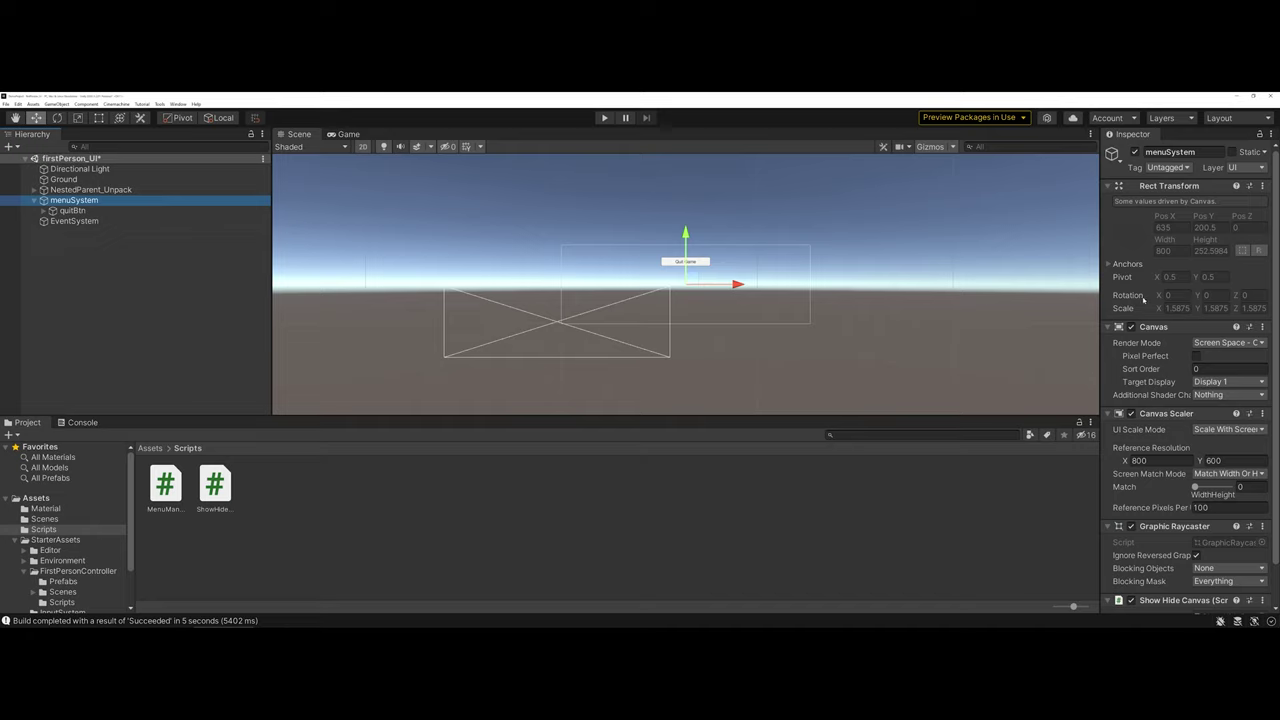
scroll(1140, 300, "down", 1)
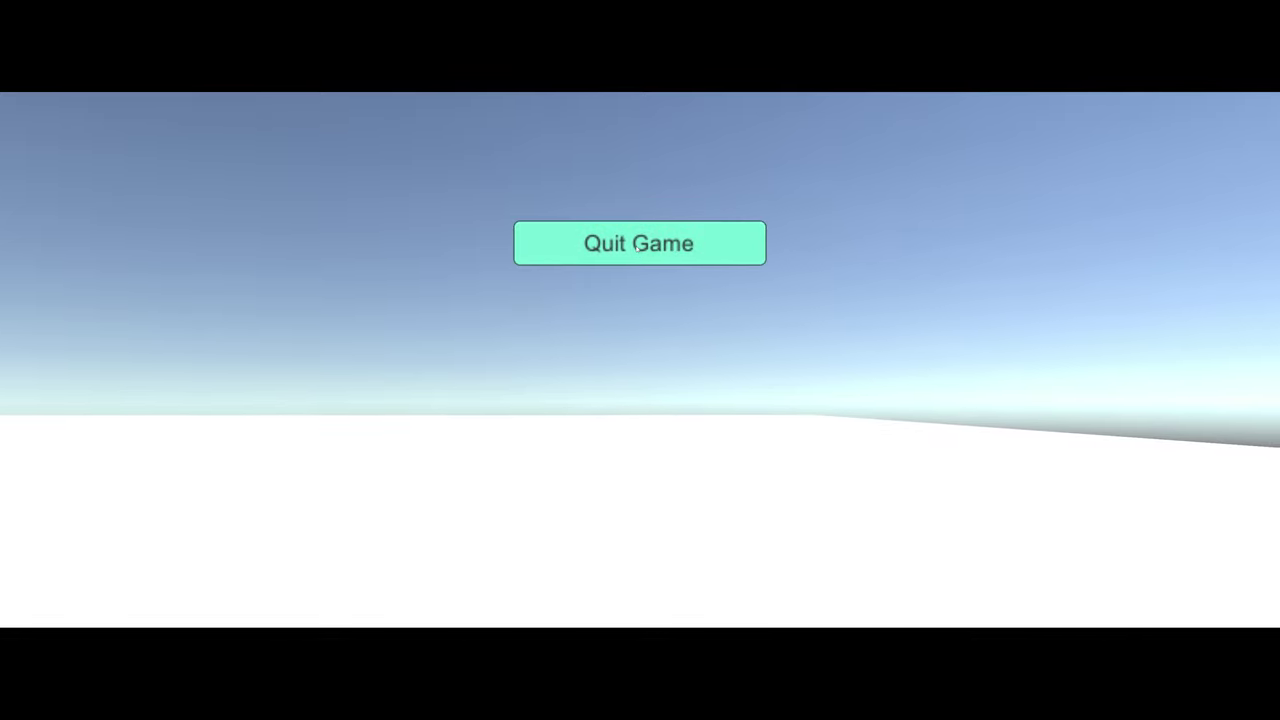
Step: Close the running standalone build using its Quit Game button
left_click(638, 248)
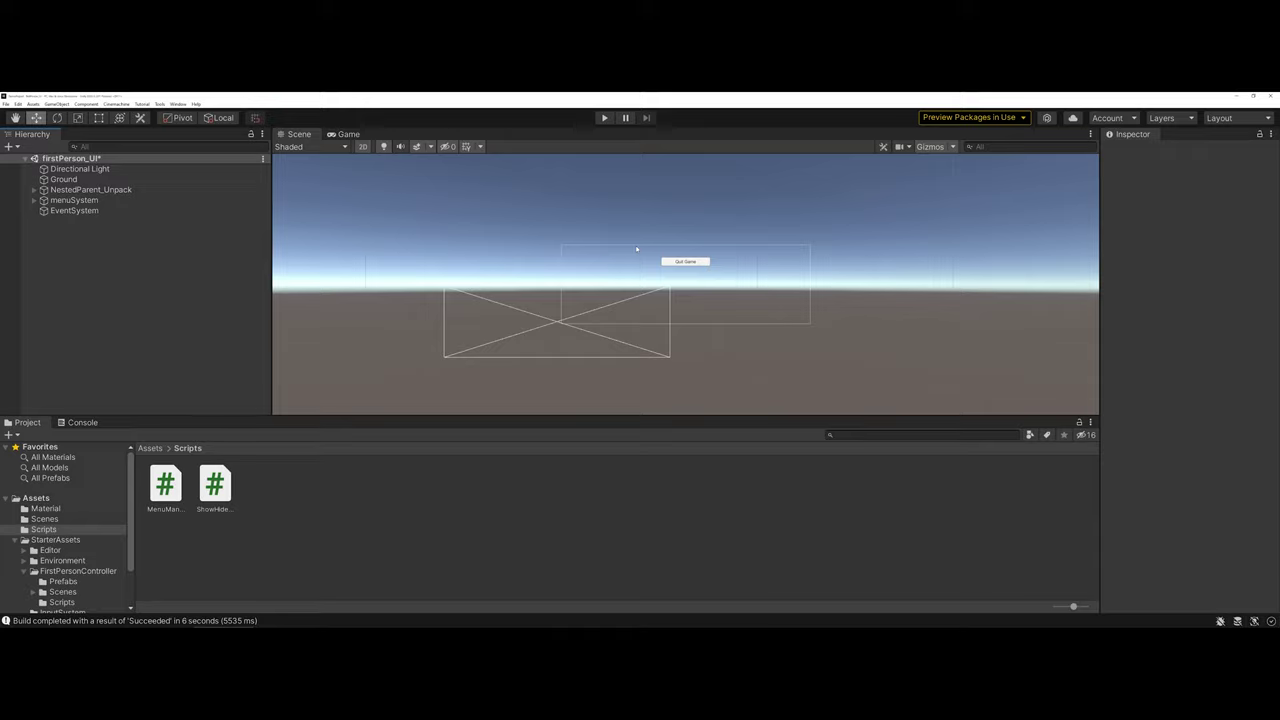